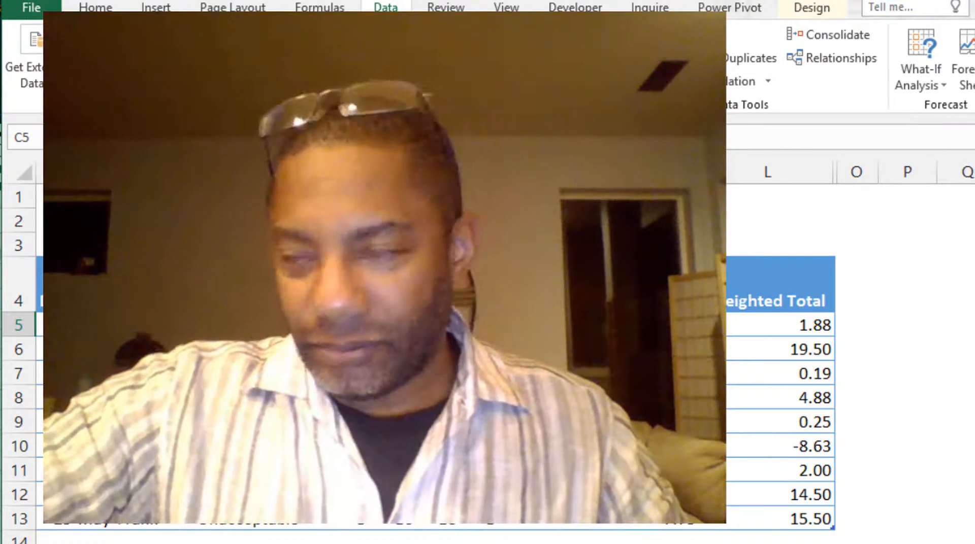
Examine the Word/Score and Context/Multiplier lookup tables below the main table.
left_click(101, 349)
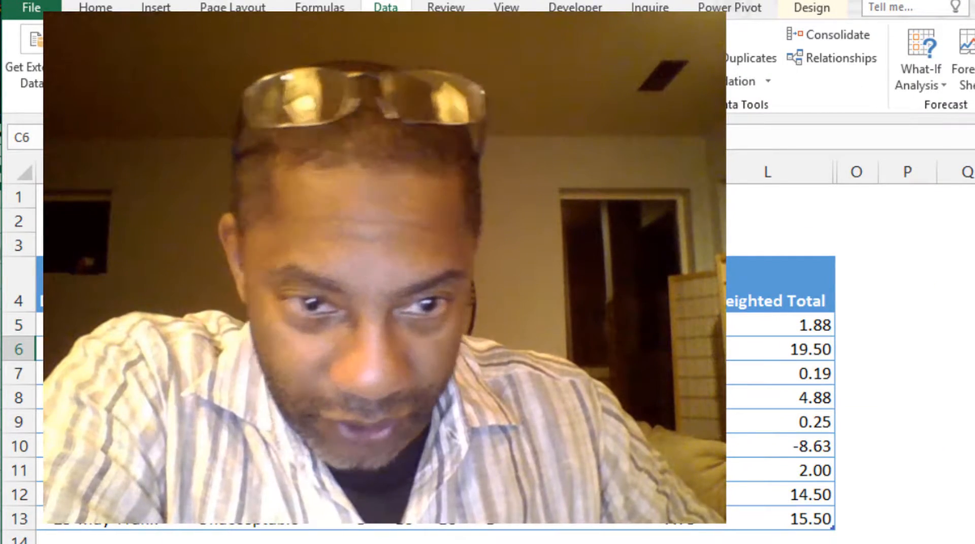
scroll(488, 304, "down", 3)
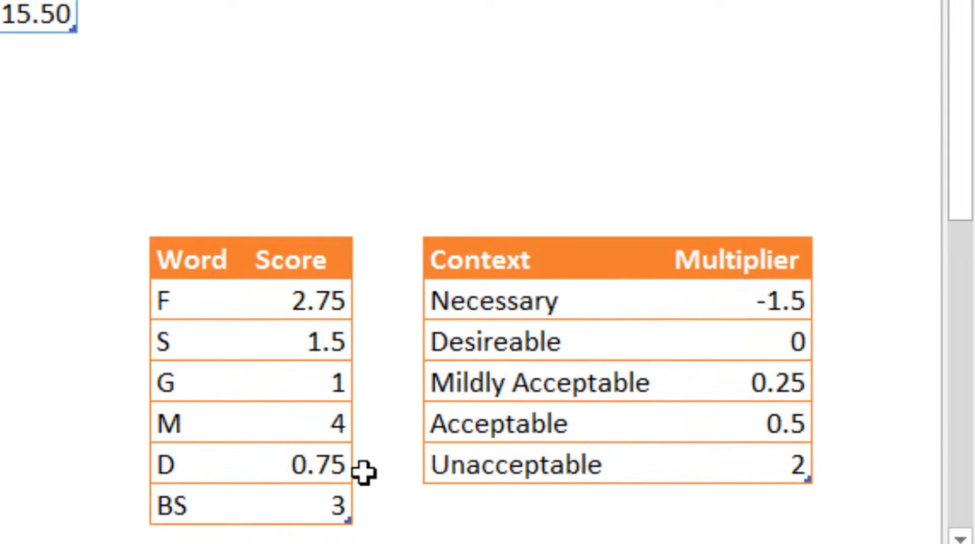
scroll(376, 458, "down", 2)
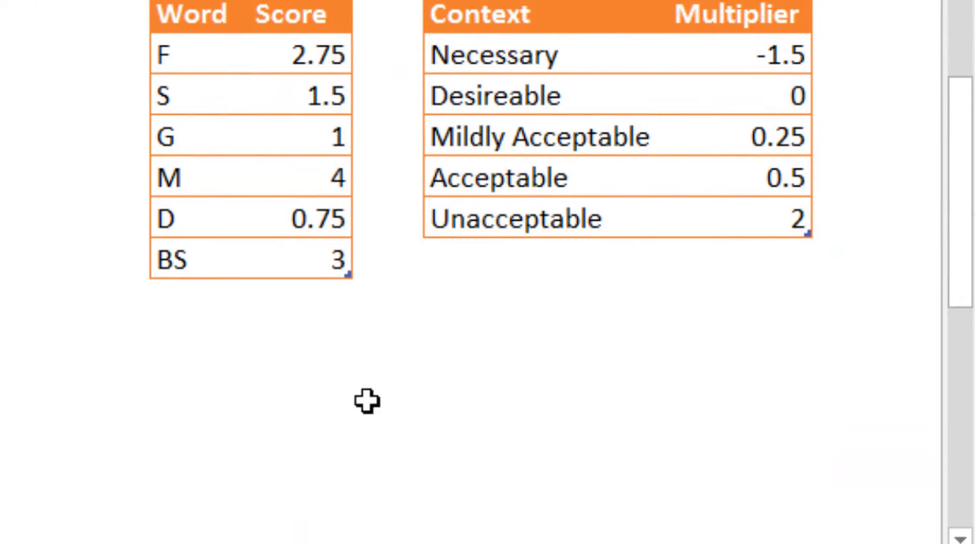
left_click(191, 55)
left_click(182, 88)
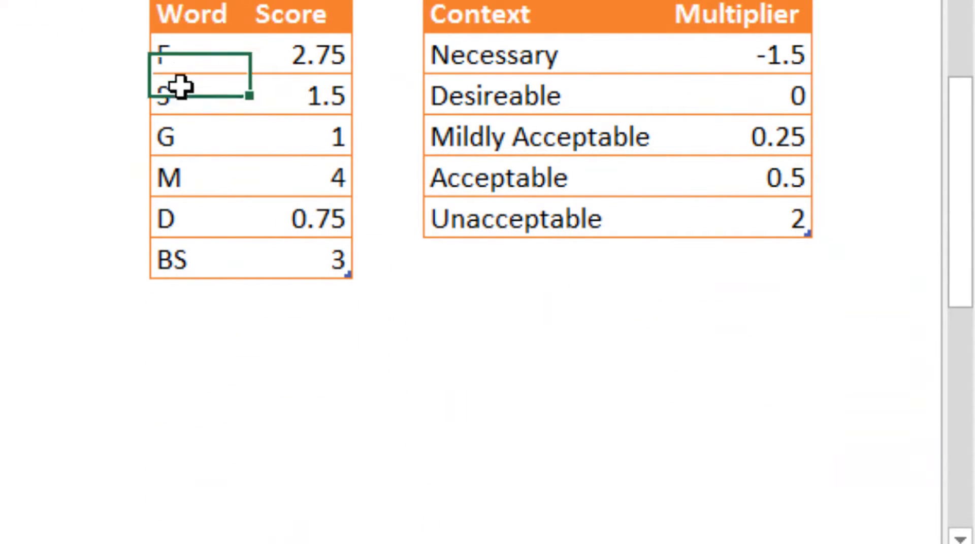
left_click(294, 59)
left_click(307, 102)
left_click(307, 153)
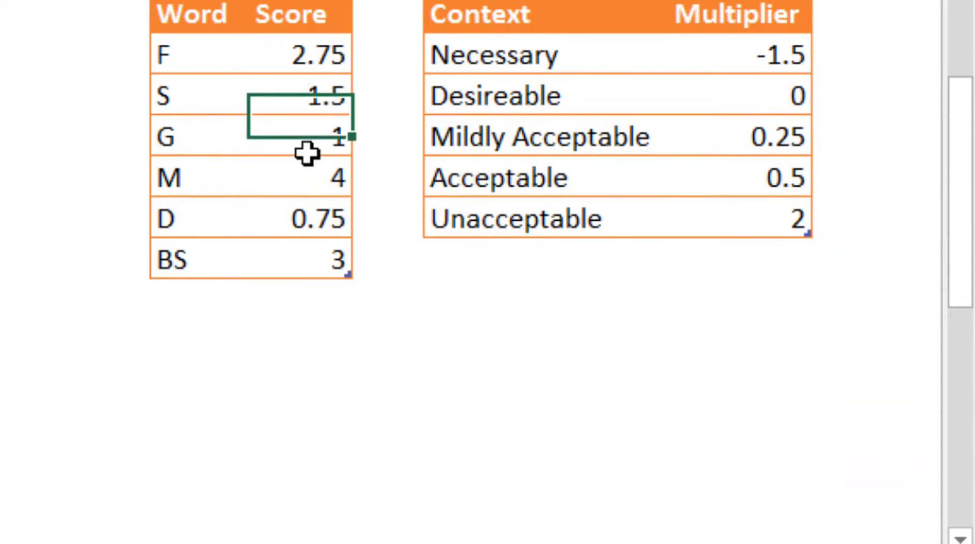
left_click(307, 219)
scroll(508, 153, "left", 1)
scroll(337, 538, "left", 1)
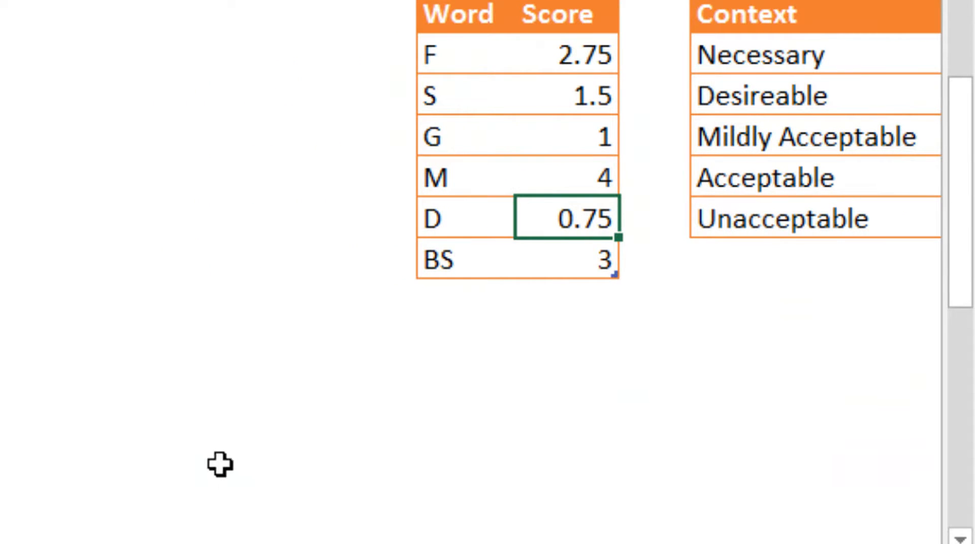
scroll(220, 464, "up", 2)
scroll(231, 378, "up", 3)
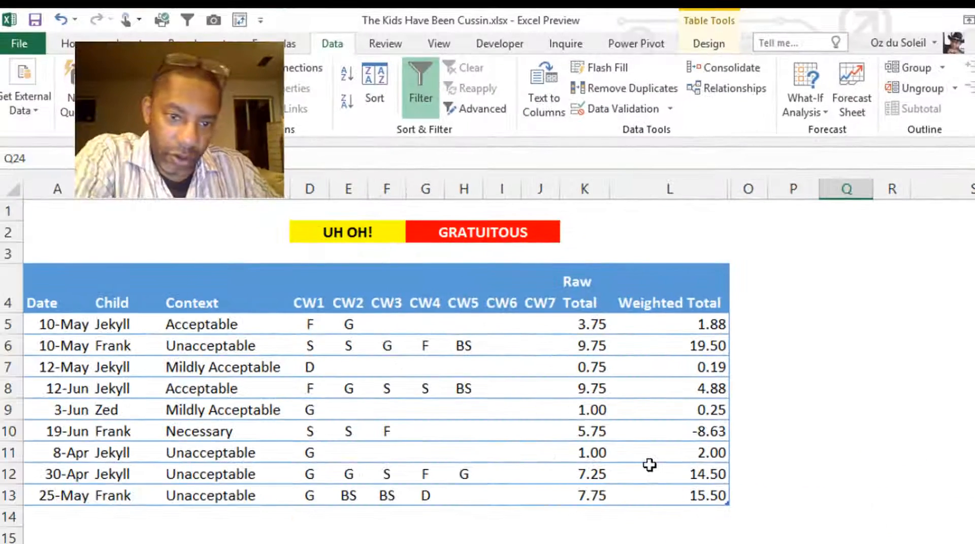
Try D as the CW2 entry in the 12-May row (E7), and clear the cell again.
left_click(345, 365)
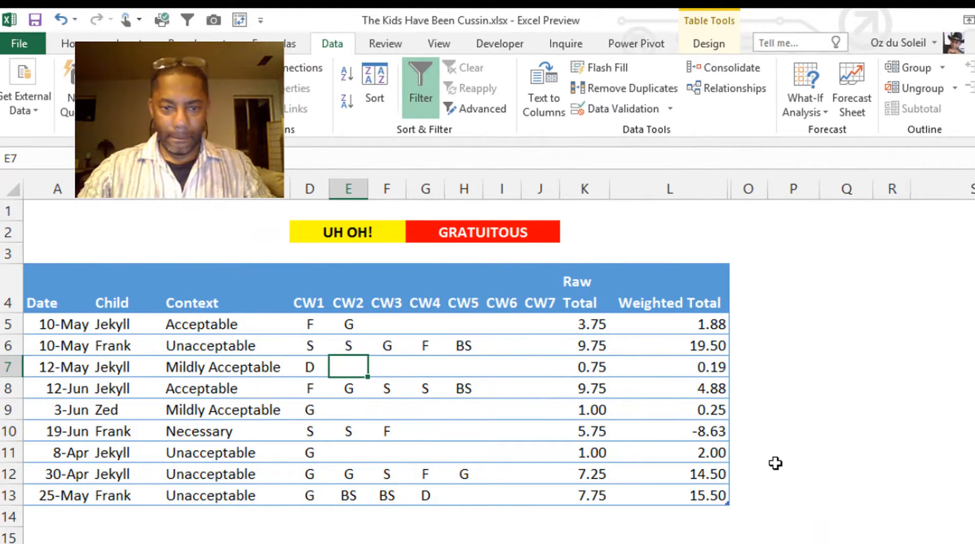
type("D")
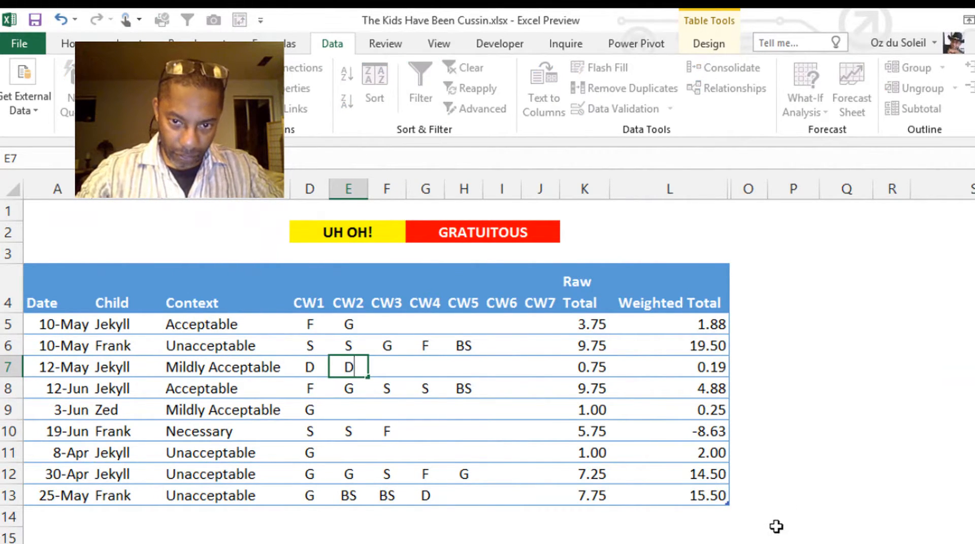
key("Return")
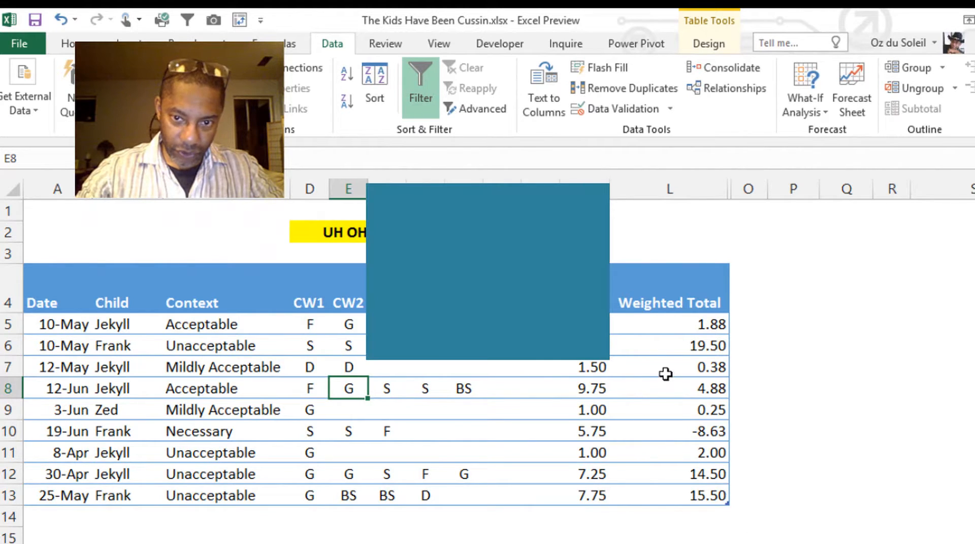
key("Up")
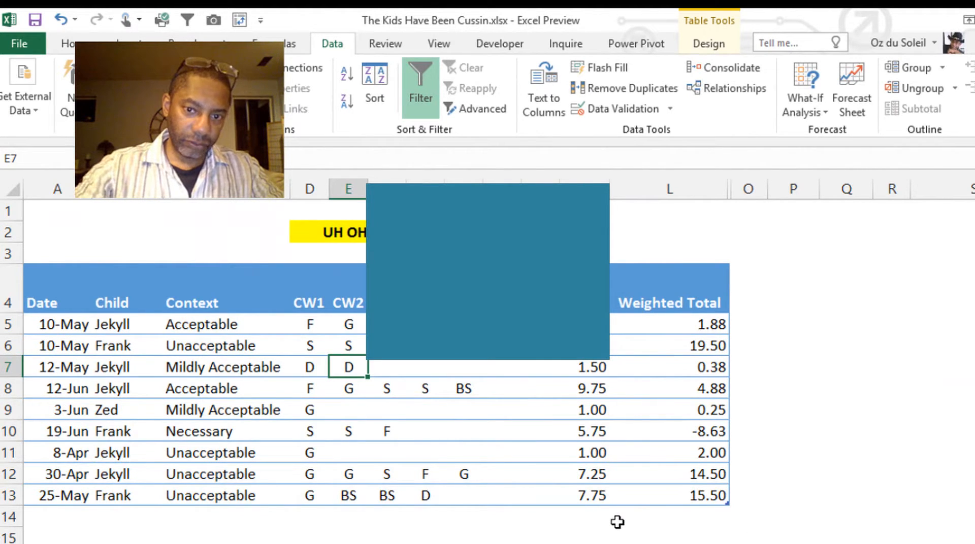
key("Delete")
Review the Context/Multiplier table, checking the multiplier for the Necessary context.
scroll(647, 506, "down", 3)
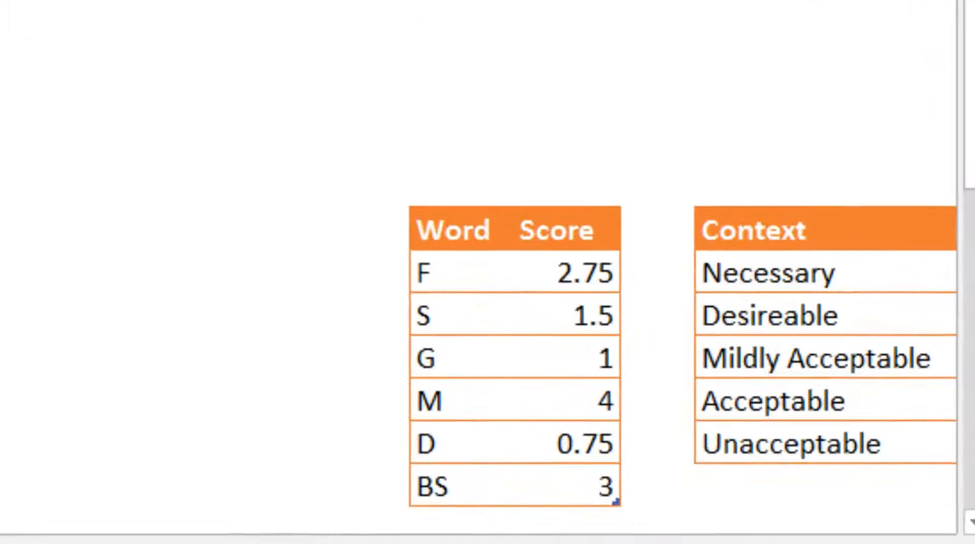
left_click_drag(239, 543, 246, 543)
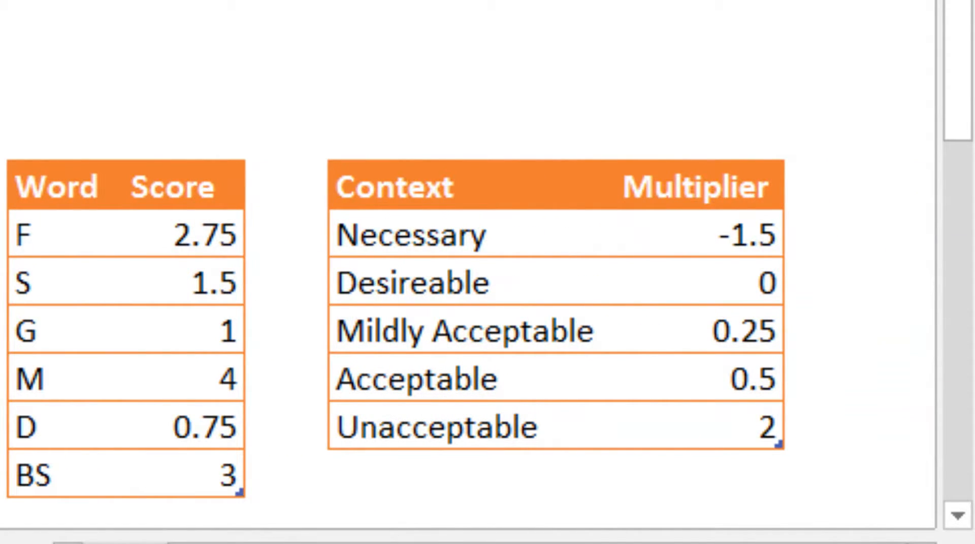
left_click(426, 234)
left_click(697, 233)
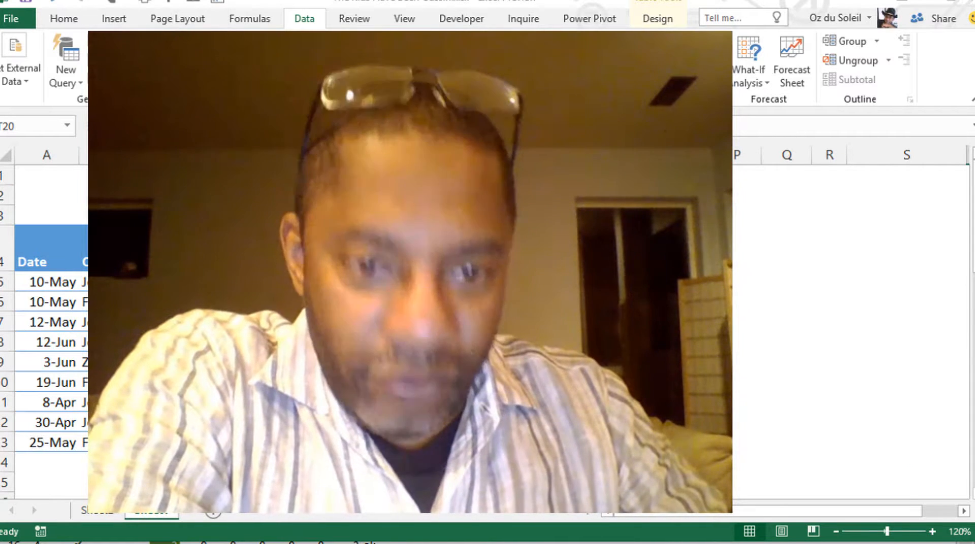
Test the Raw Total formula in K5 by entering M as CW3 in F5, clear F5, and inspect the formula again.
left_click(523, 282)
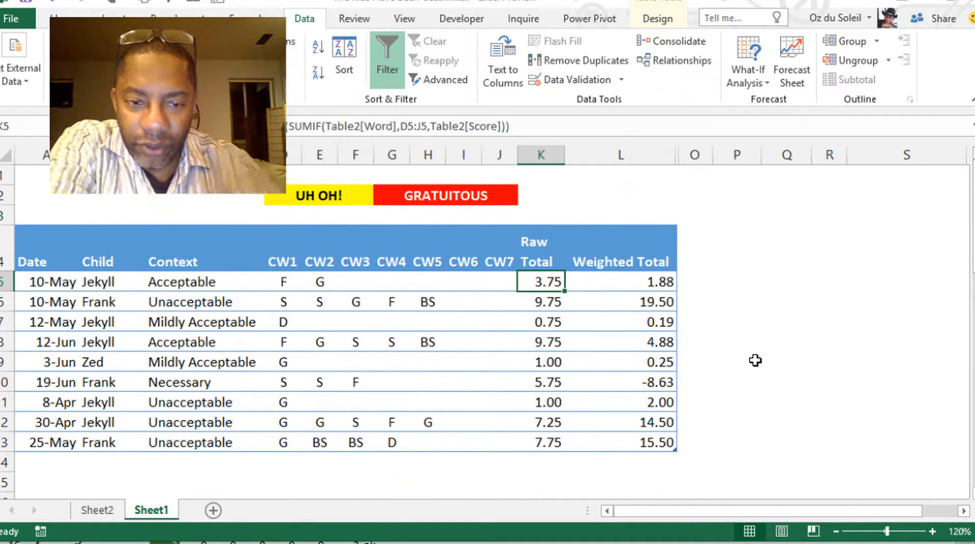
left_click(355, 282)
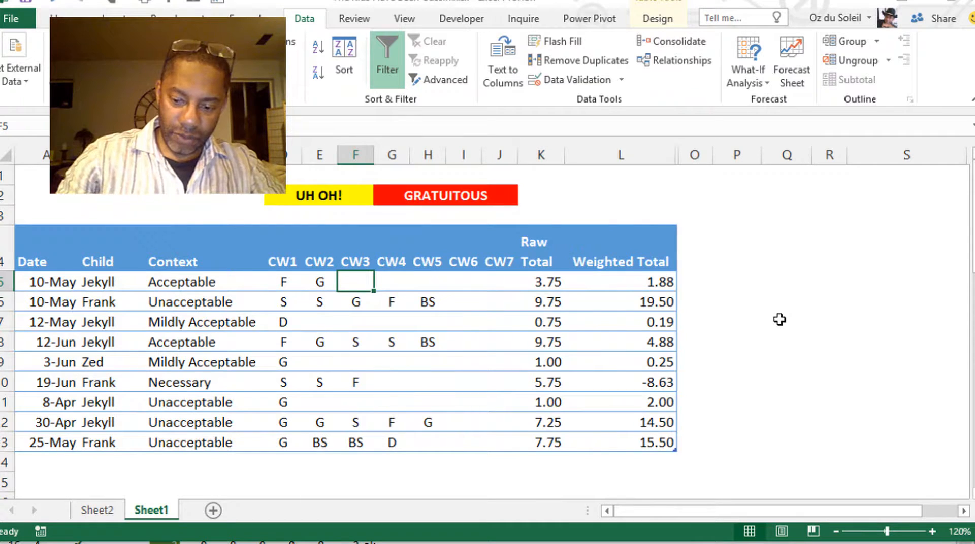
type("M")
key("Return")
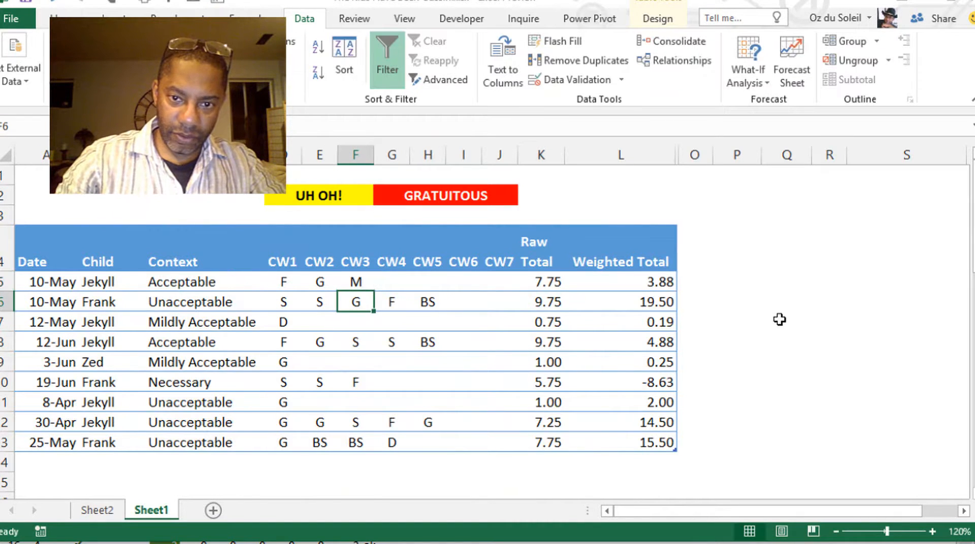
key("Up")
key("Delete")
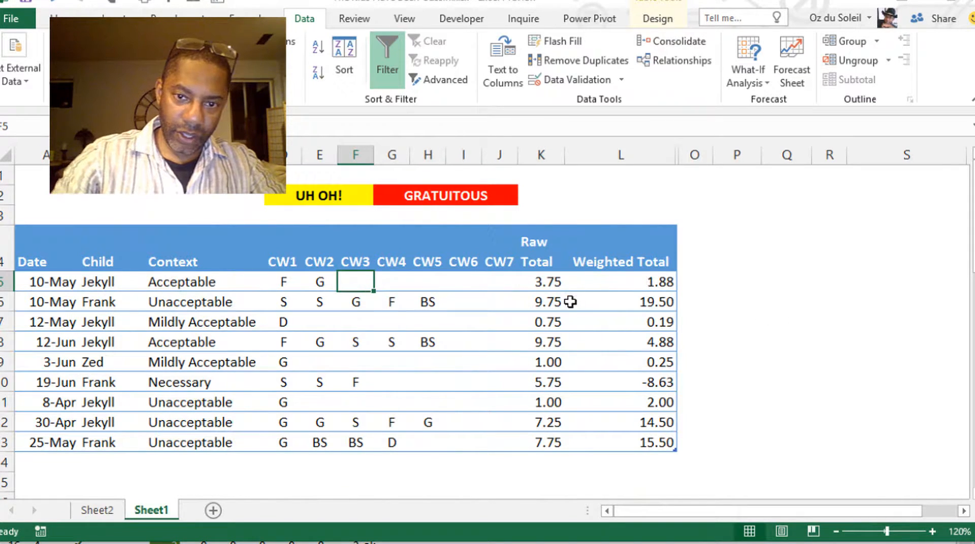
left_click(549, 280)
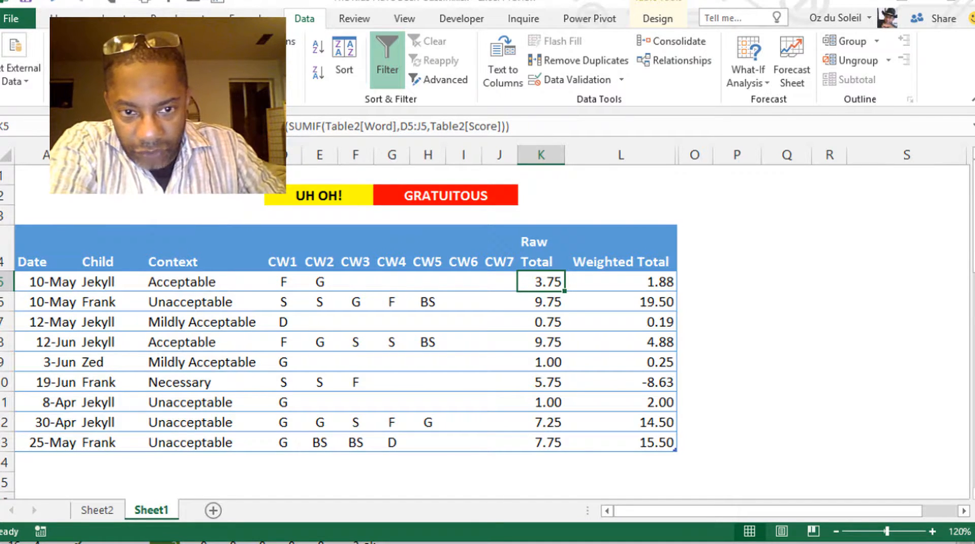
Shade the blank range D16:J16 below the main table with a light gray fill.
scroll(318, 375, "down", 2)
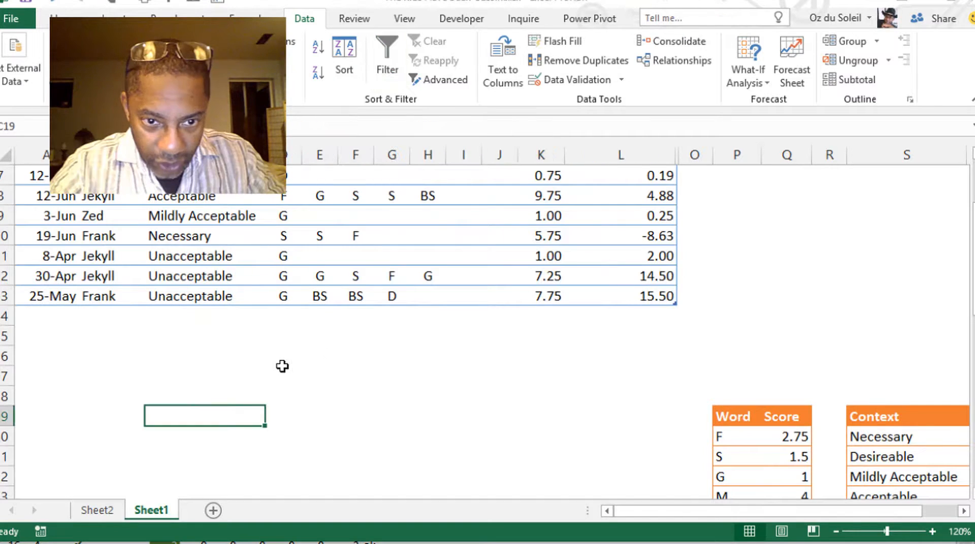
left_click_drag(283, 357, 486, 354)
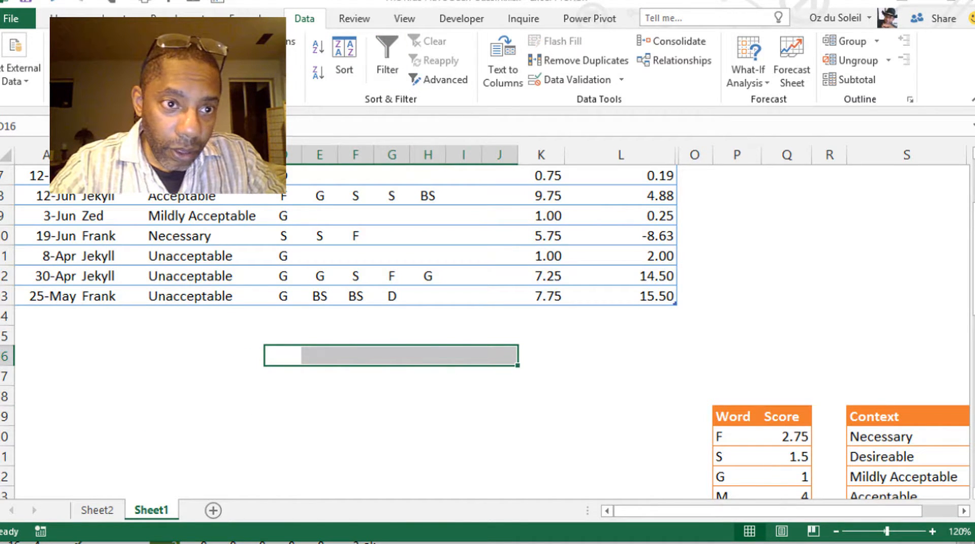
left_click(64, 18)
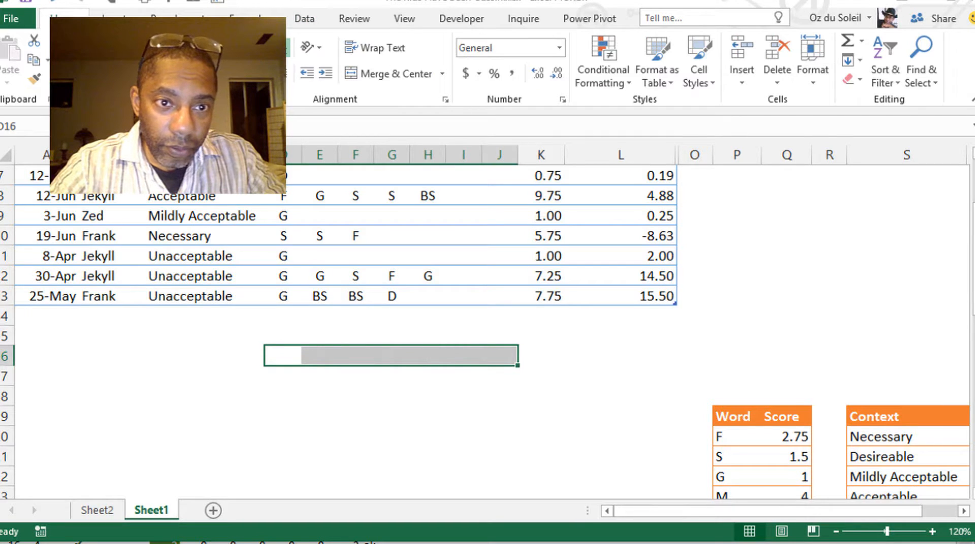
left_click(188, 73)
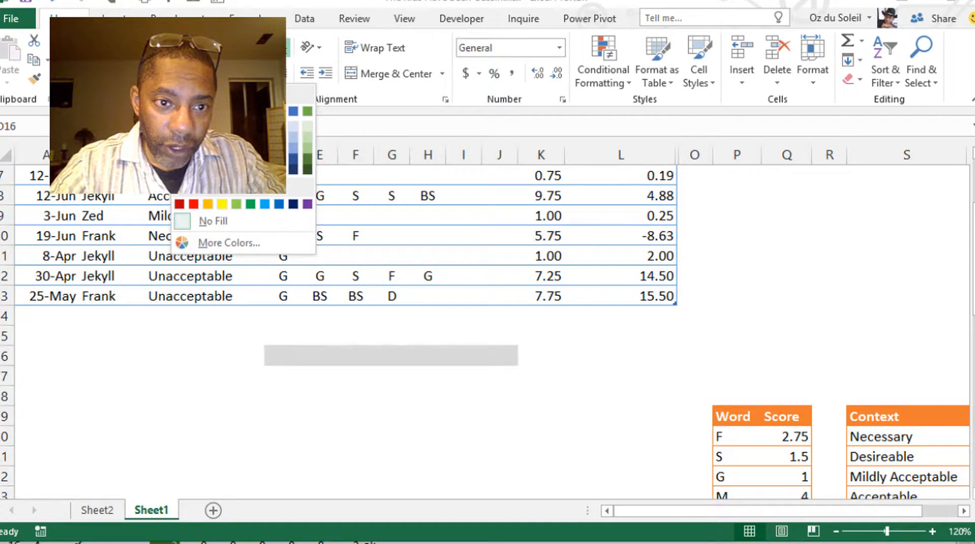
left_click(177, 119)
left_click(290, 404)
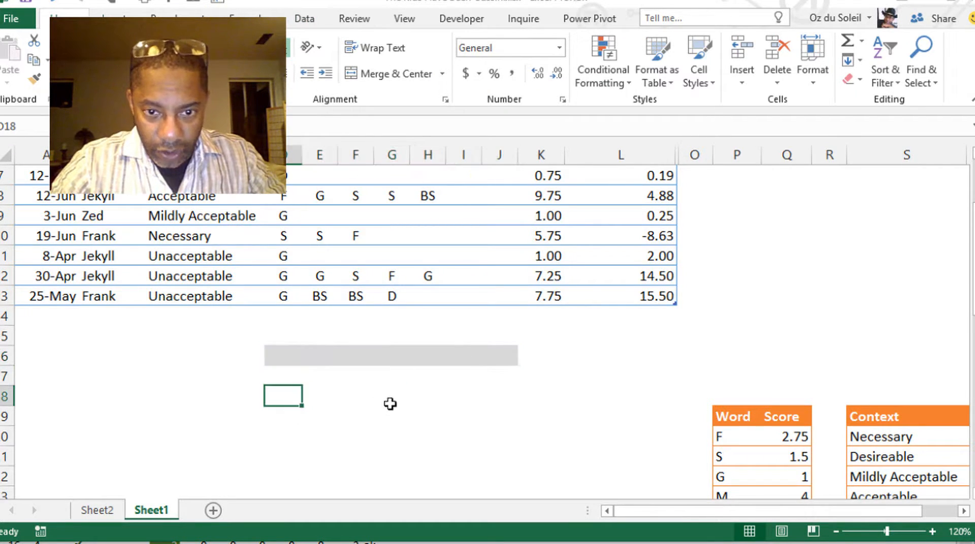
Begin a formula in I18 with SUMIF nested inside SUMPRODUCT: =sumproduct(sumif(.
left_click(452, 391)
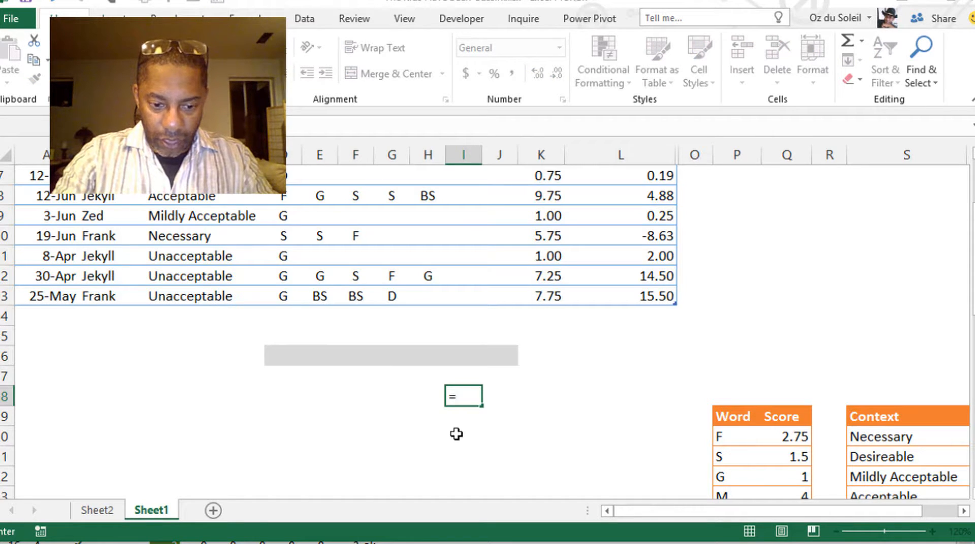
type("s")
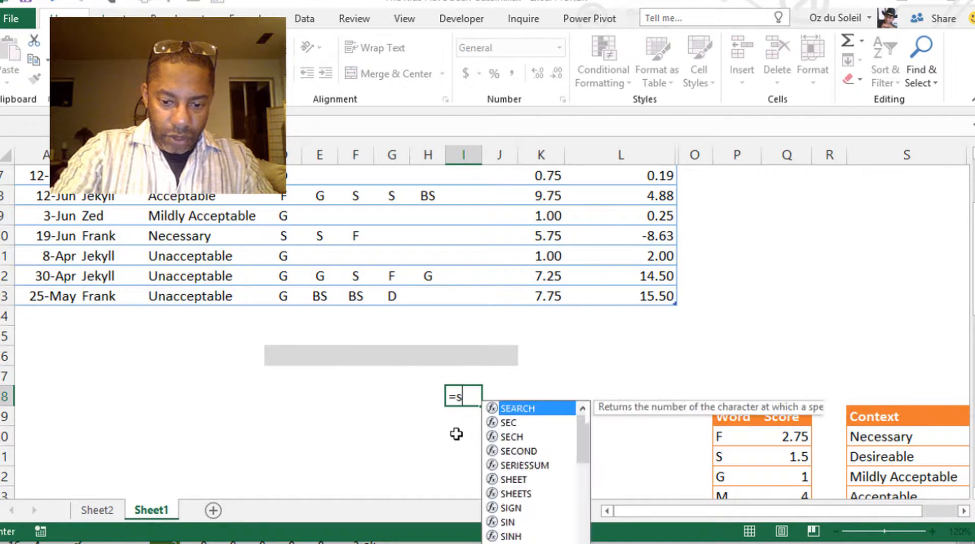
type("umprodu")
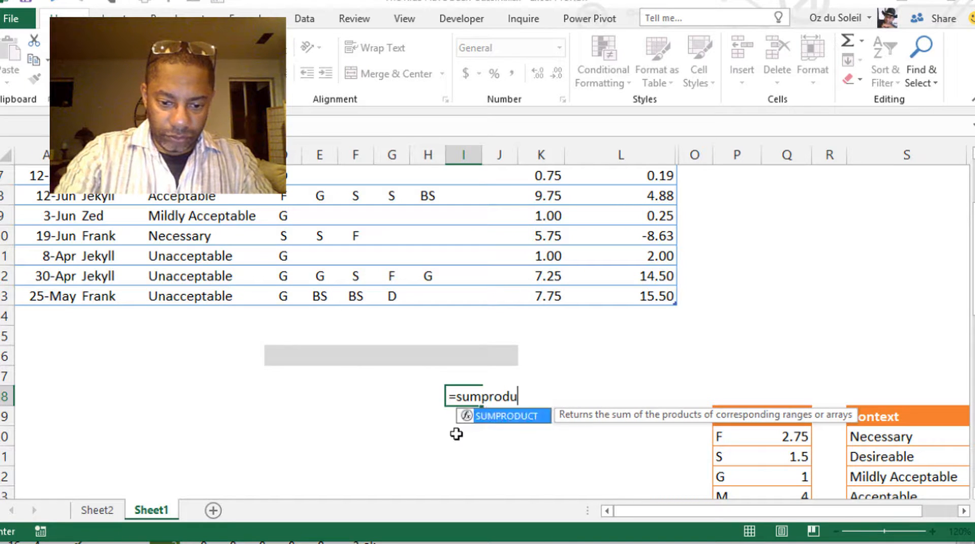
type("ct(")
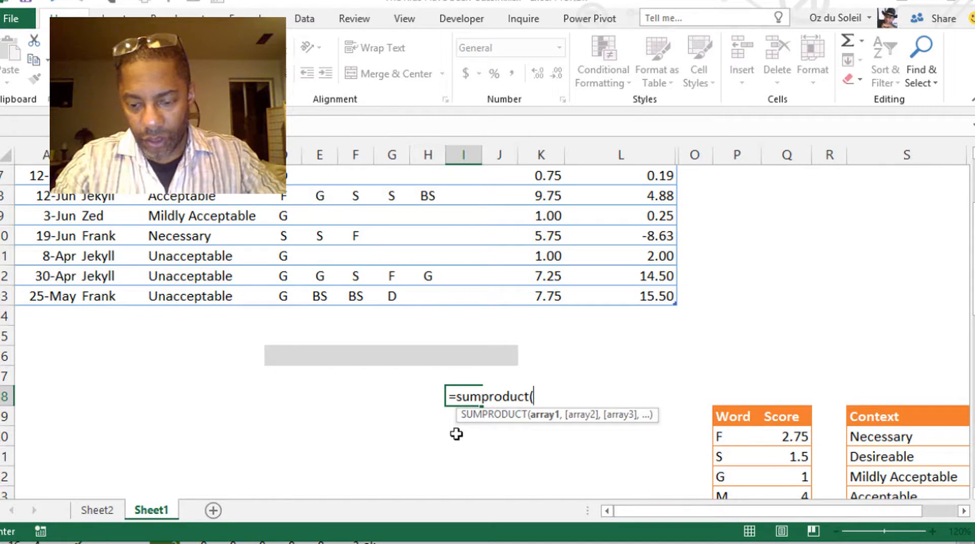
type("sum")
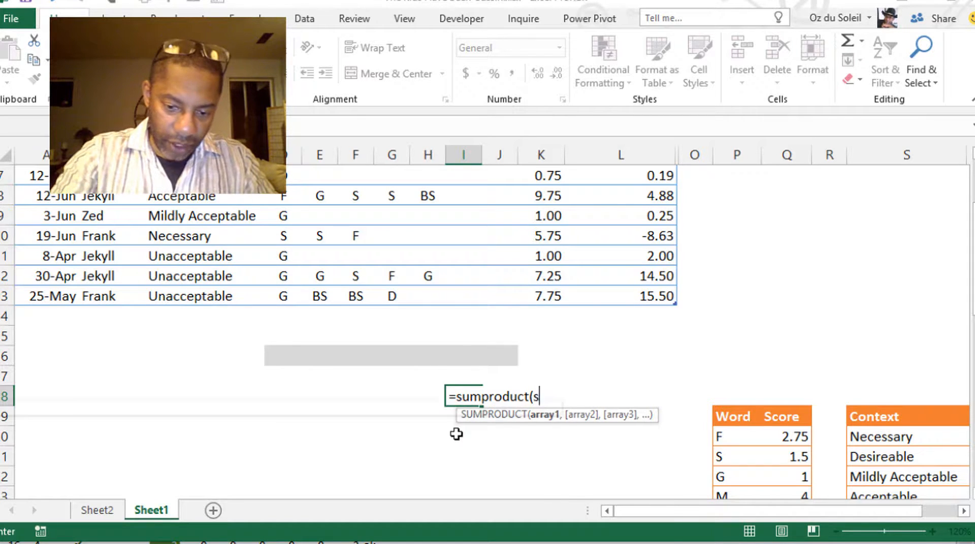
type("i")
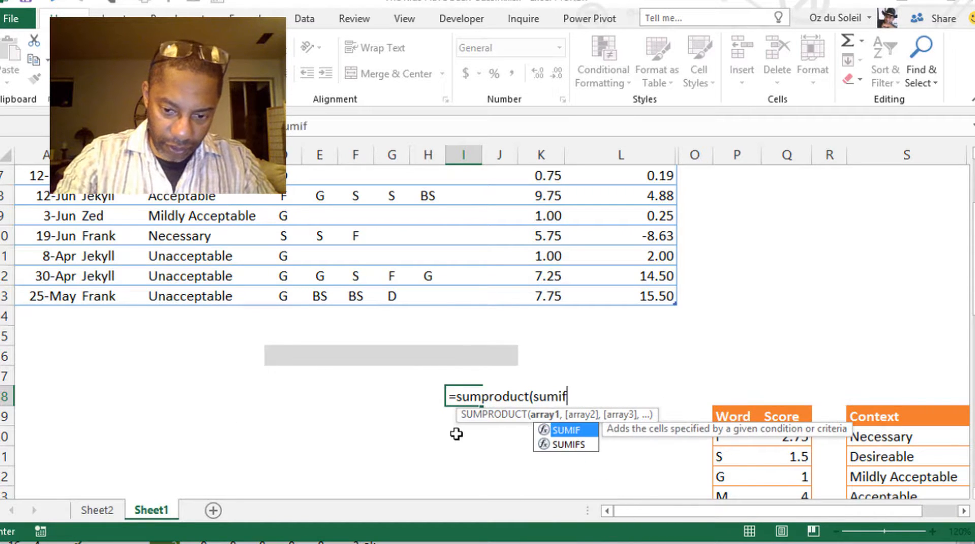
type("f(")
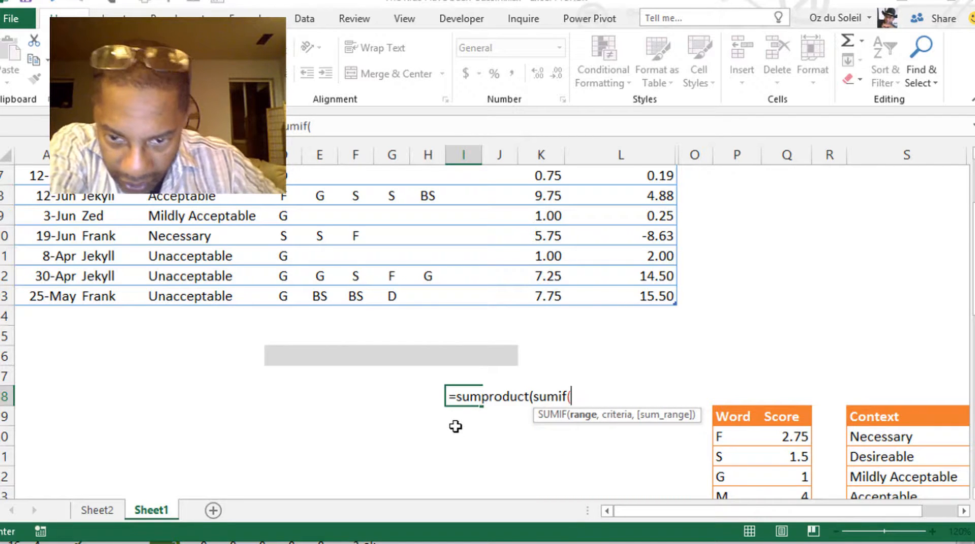
Complete the SUMPRODUCT/SUMIF formula in I18 with range Table2[Word], criteria D16:J16 and sum range Table2[Score], and reselect the cell.
scroll(460, 423, "down", 1)
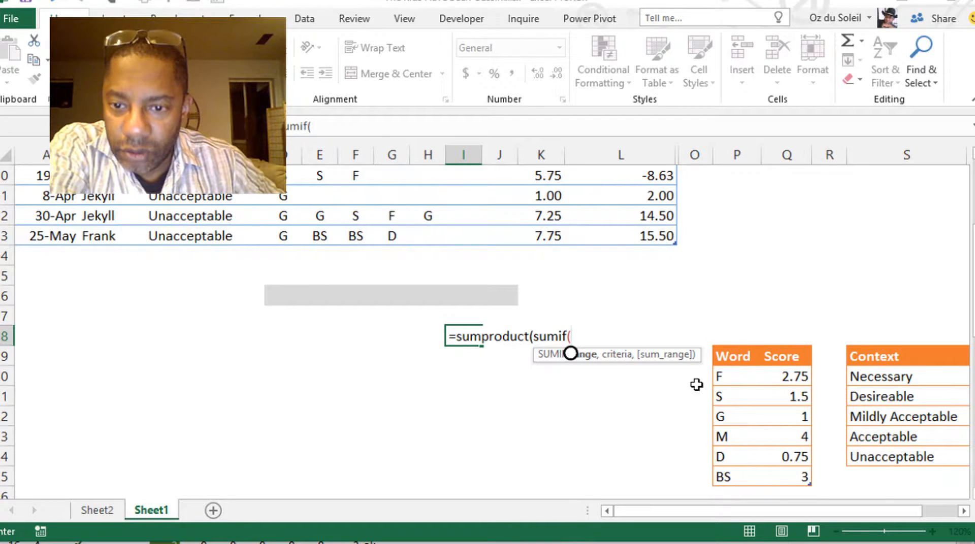
left_click_drag(735, 377, 737, 478)
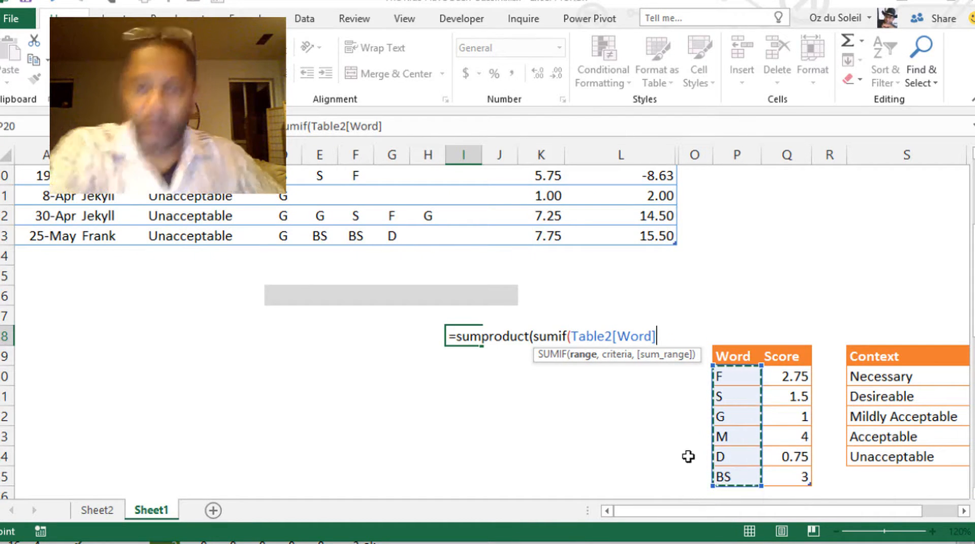
type(",")
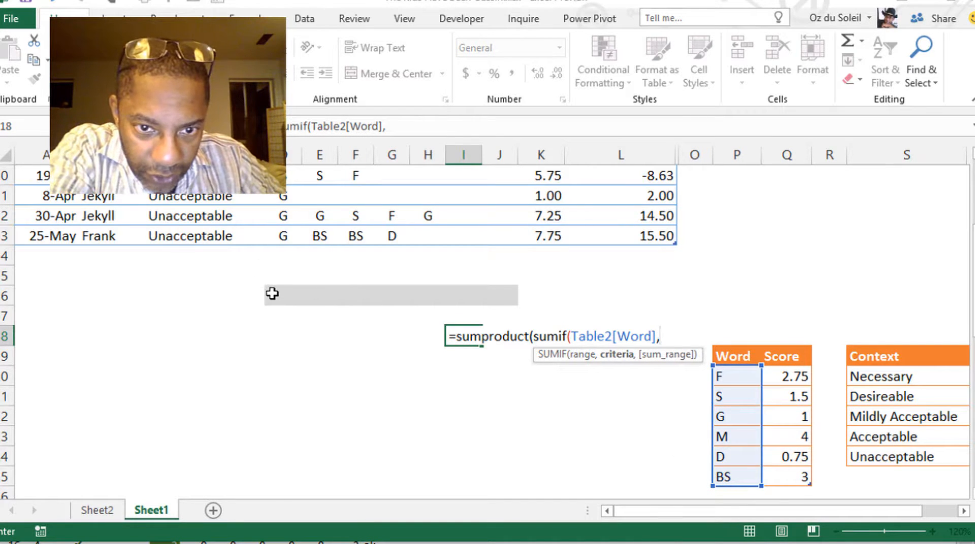
left_click_drag(272, 293, 500, 292)
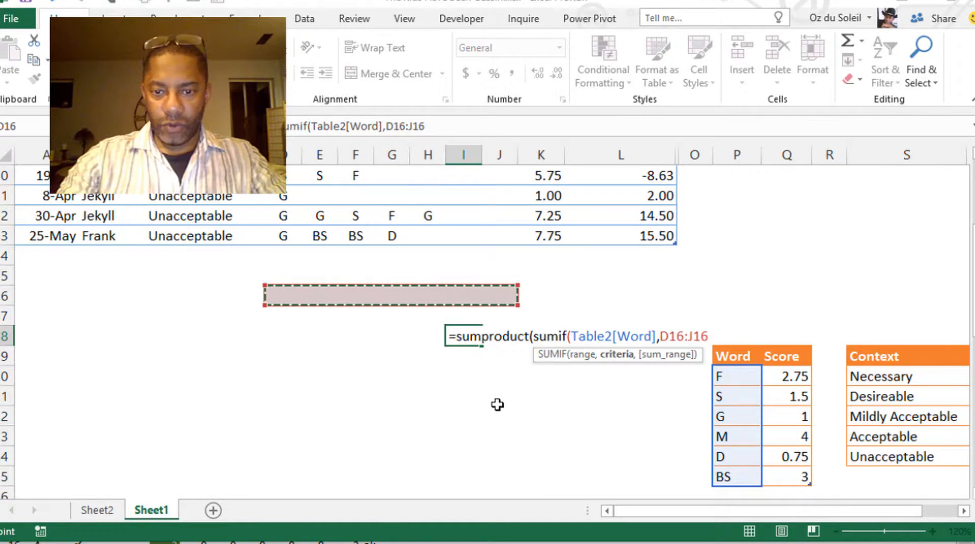
type(",")
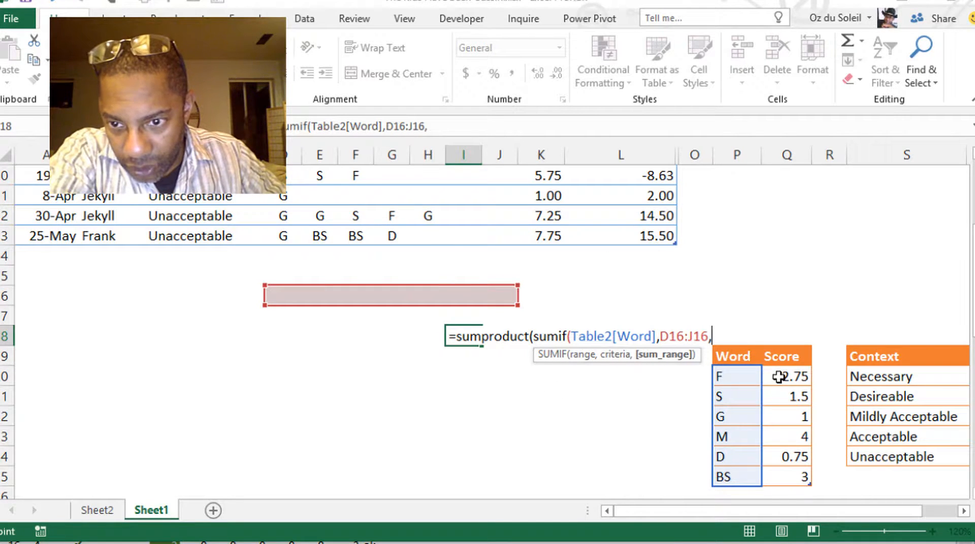
left_click_drag(778, 376, 785, 477)
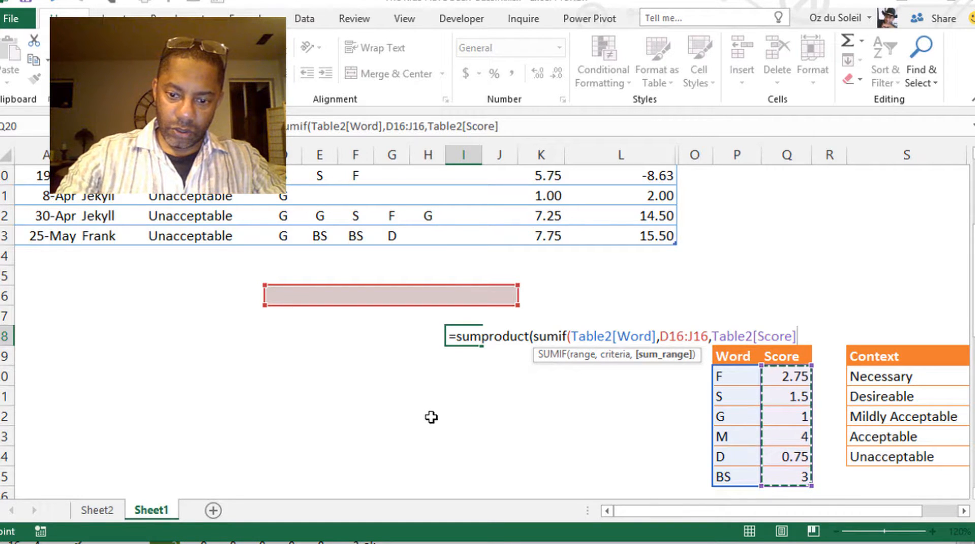
type("))")
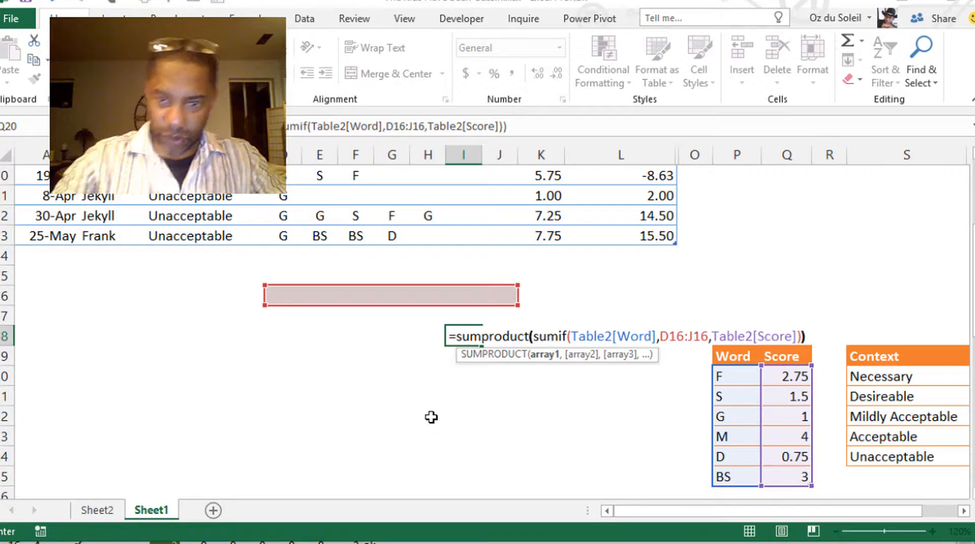
key("Return")
left_click(463, 333)
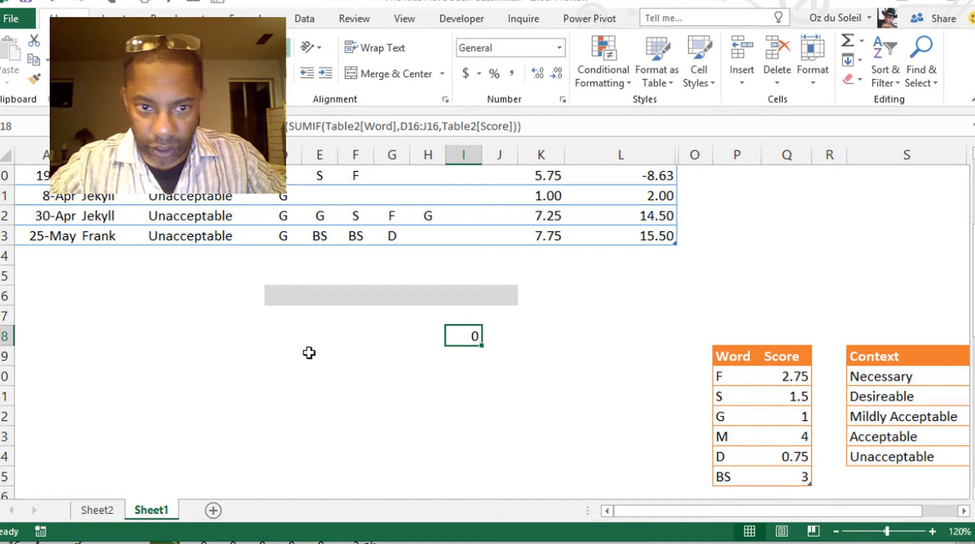
Test the I18 formula by entering s in D16, the first cell of the shaded range.
left_click(277, 293)
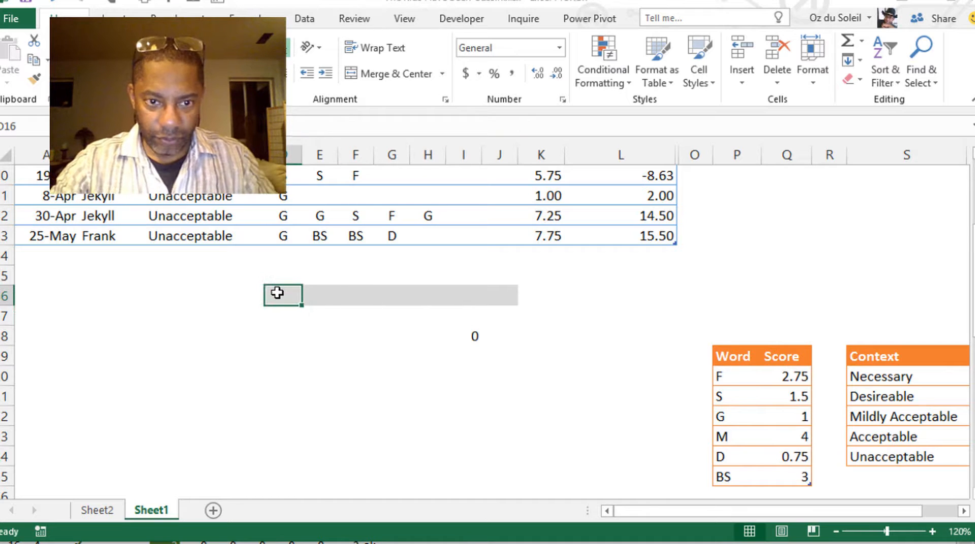
type("S")
key("Return")
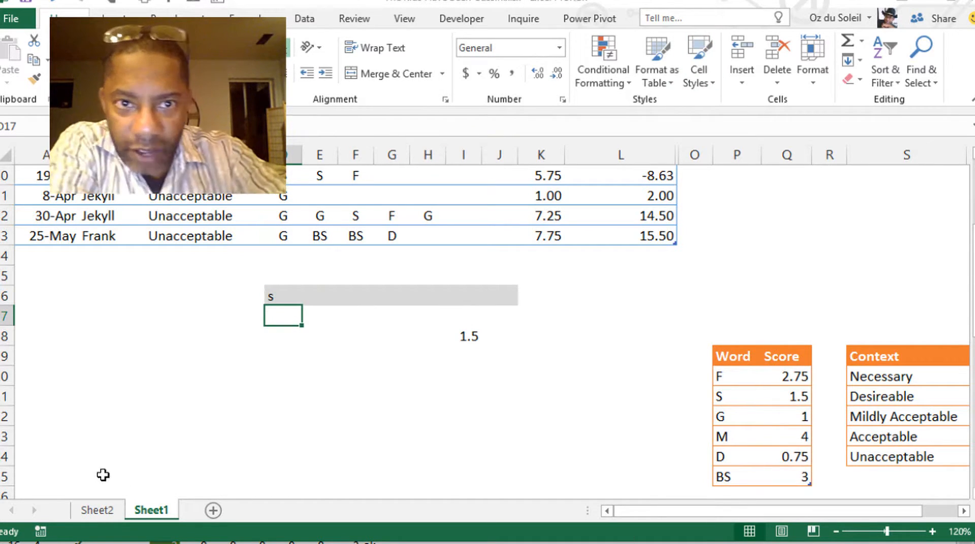
Start inking and circle in red pen the s in D16, the I18 result and the S row of the Word/Score table.
left_click(354, 19)
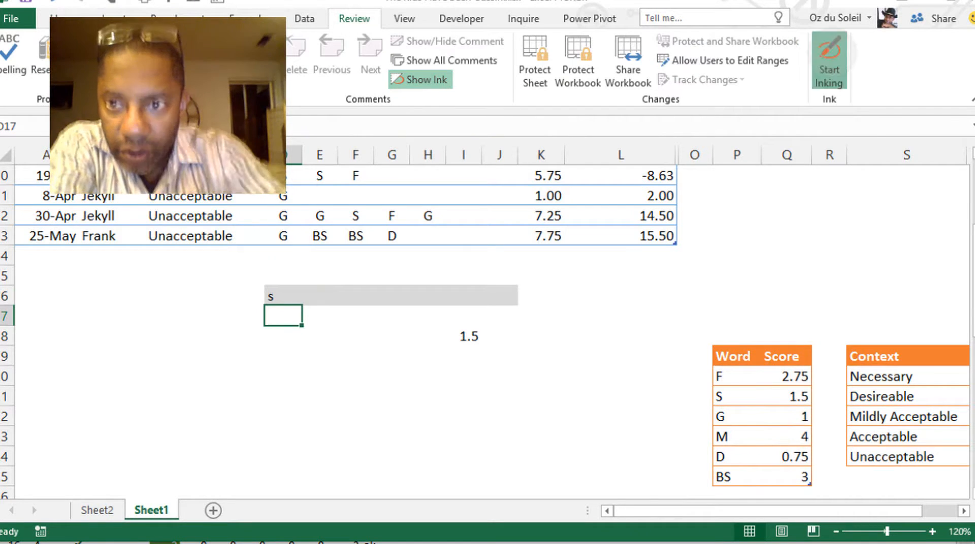
left_click(829, 58)
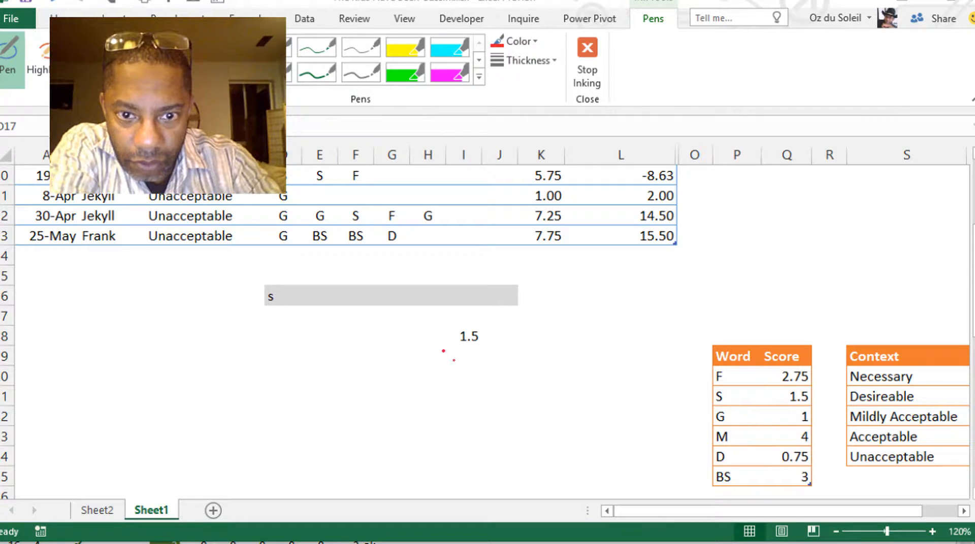
mouse_move(443, 351)
left_mouse_down()
mouse_move(505, 342)
mouse_move(485, 353)
left_mouse_up()
mouse_move(282, 327)
left_mouse_down()
mouse_move(254, 280)
mouse_move(287, 316)
left_mouse_up()
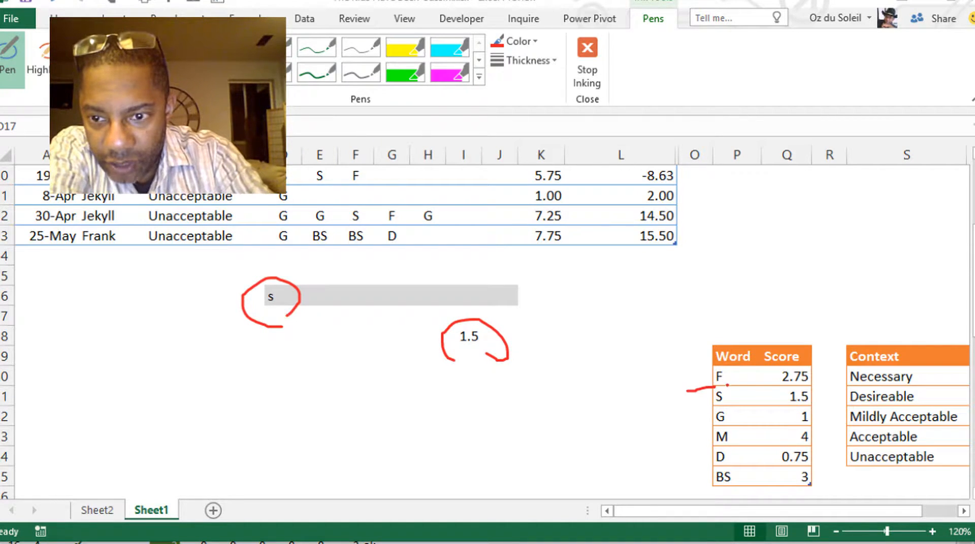
mouse_move(727, 386)
left_mouse_down()
mouse_move(823, 395)
mouse_move(734, 414)
mouse_move(705, 395)
left_mouse_up()
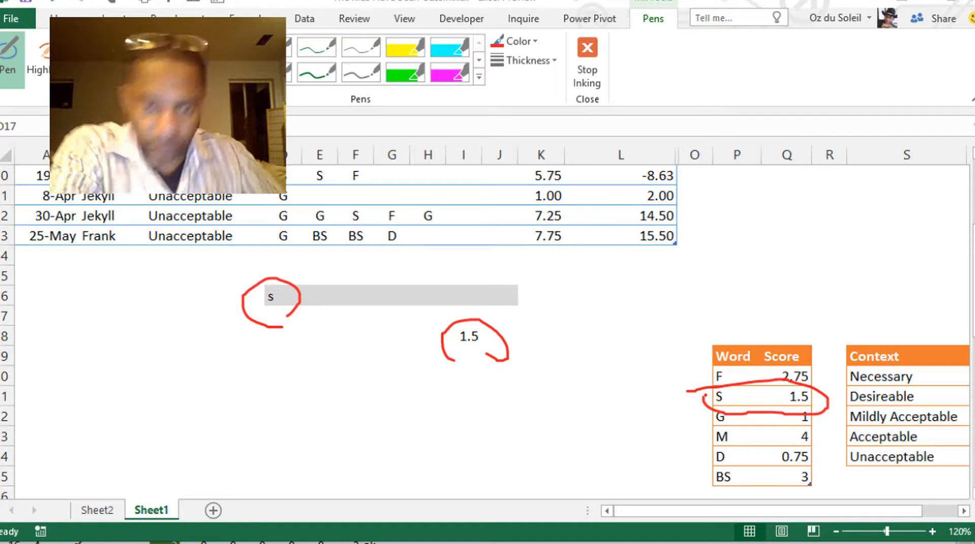
Erase the three red ink circles from the sheet and stop inking.
key("Escape")
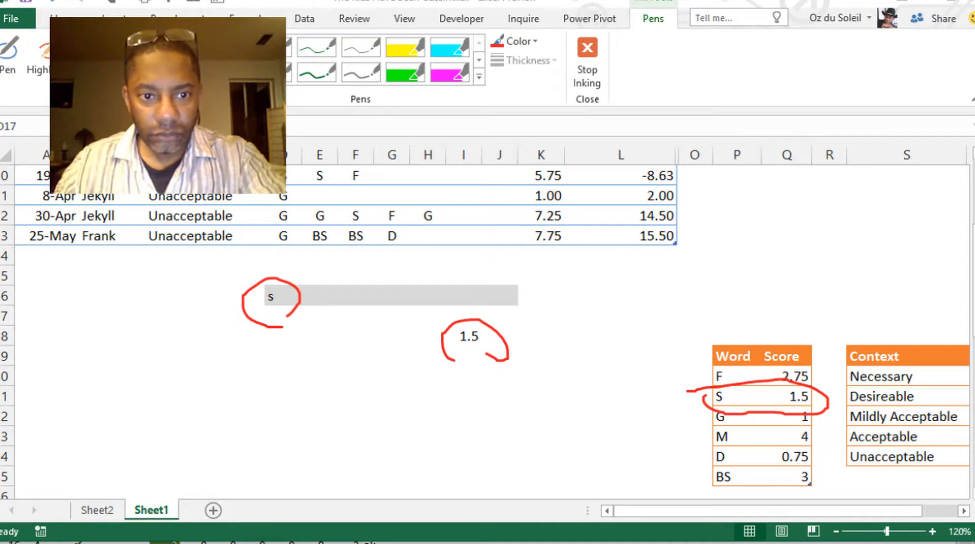
left_click(244, 311)
left_click(445, 348)
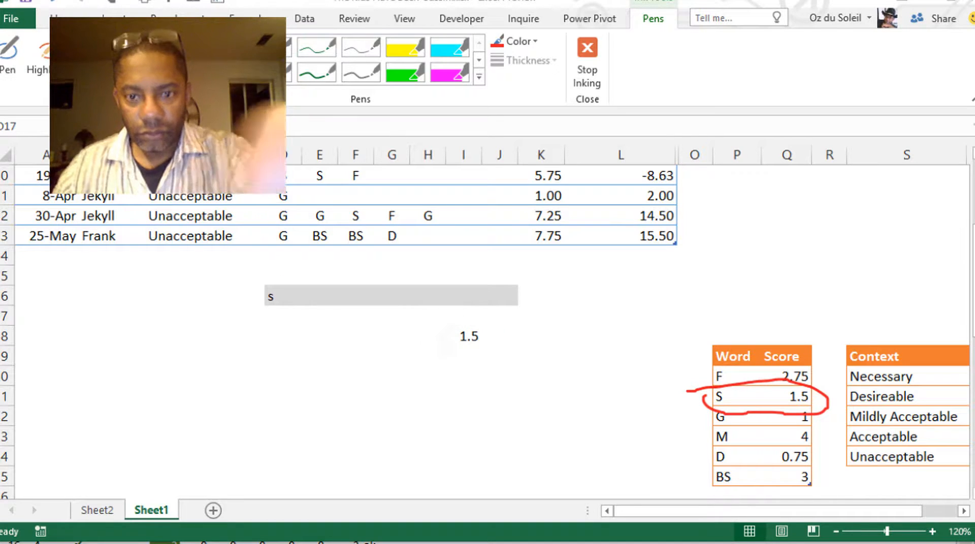
left_click(705, 401)
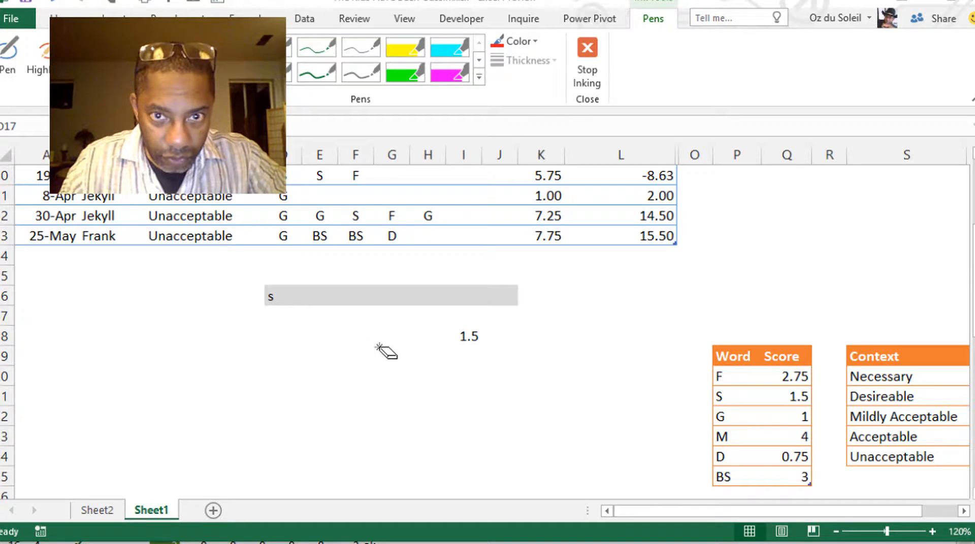
left_click(584, 56)
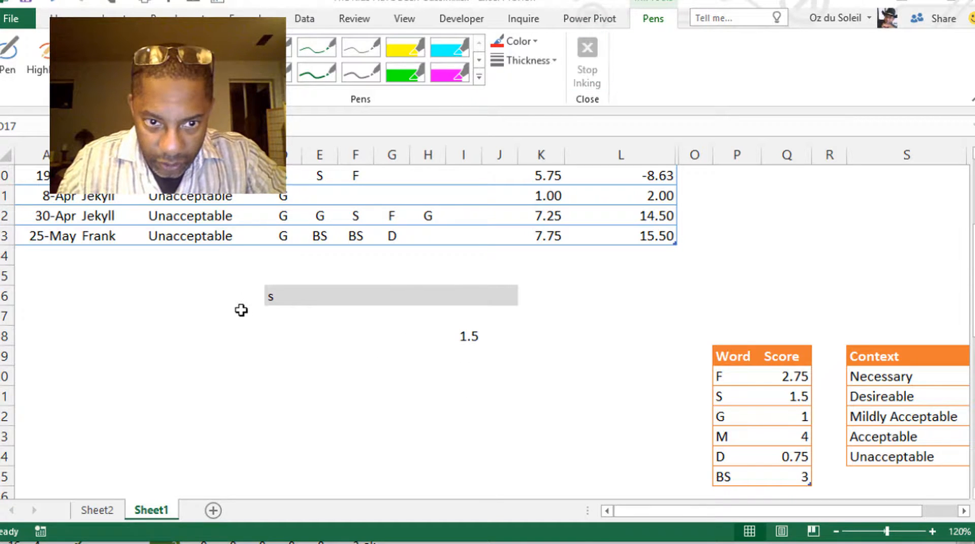
Replace the entry in D16 with bs and compare the I18 result with the BS score in the Word/Score table.
left_click(271, 296)
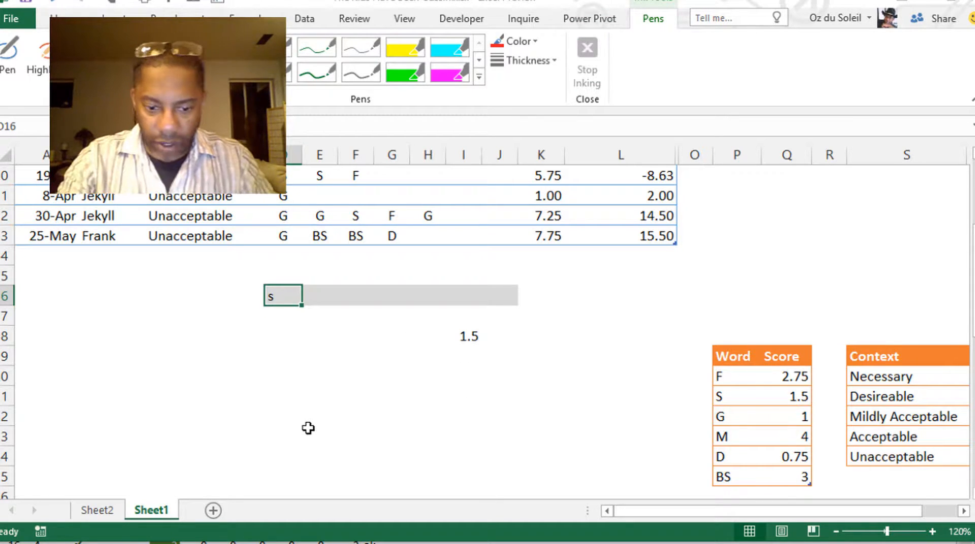
type("bs")
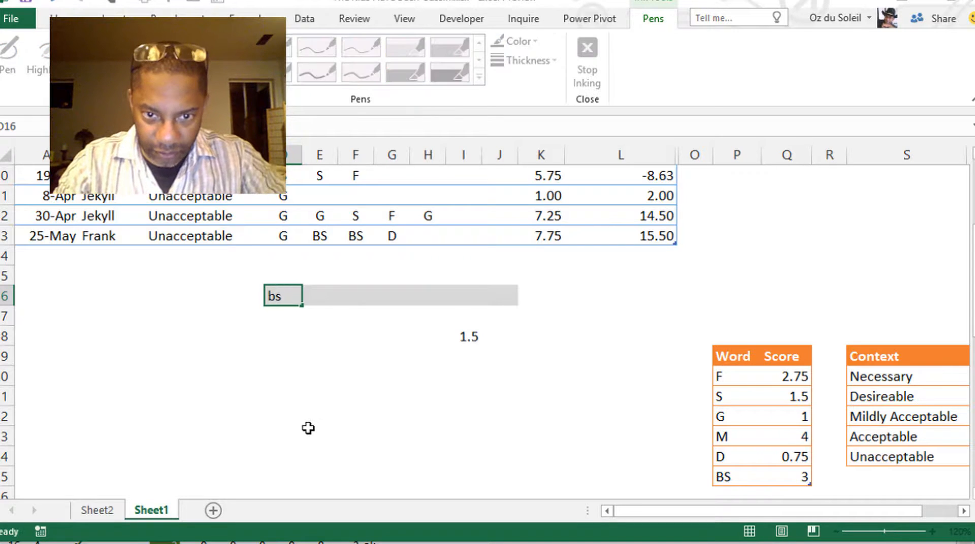
key("Return")
left_click(469, 335)
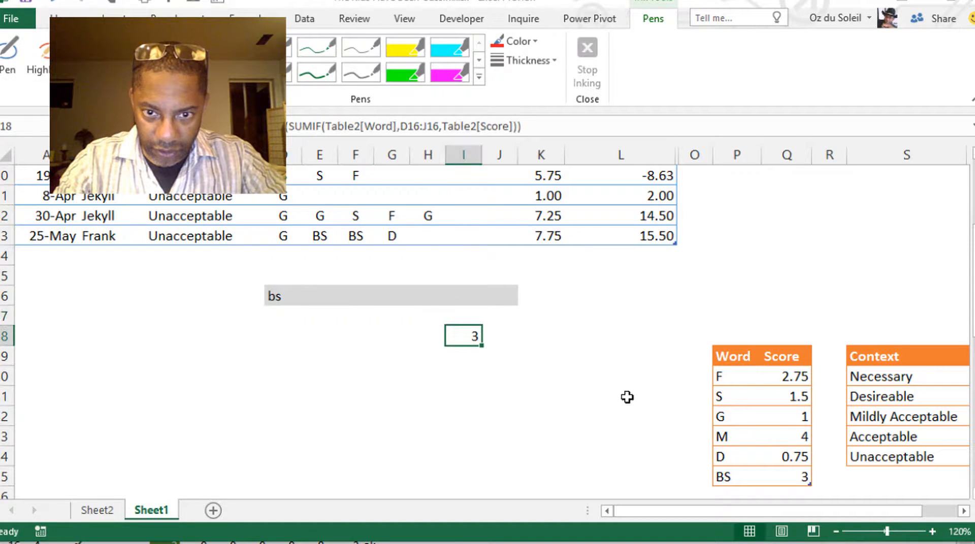
left_click(791, 475)
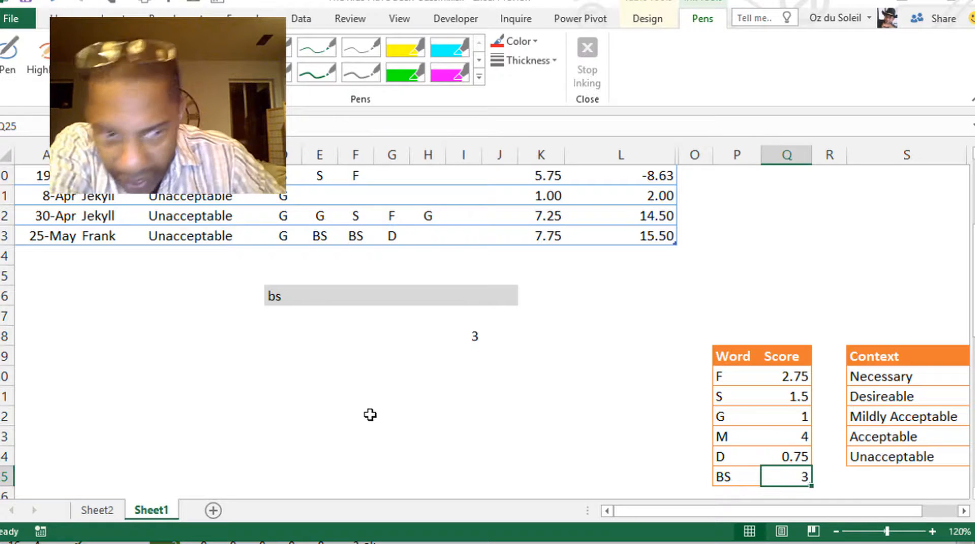
Enter g in E16 and check the I18 result against the BS and G scores in the Word/Score table.
left_click(310, 297)
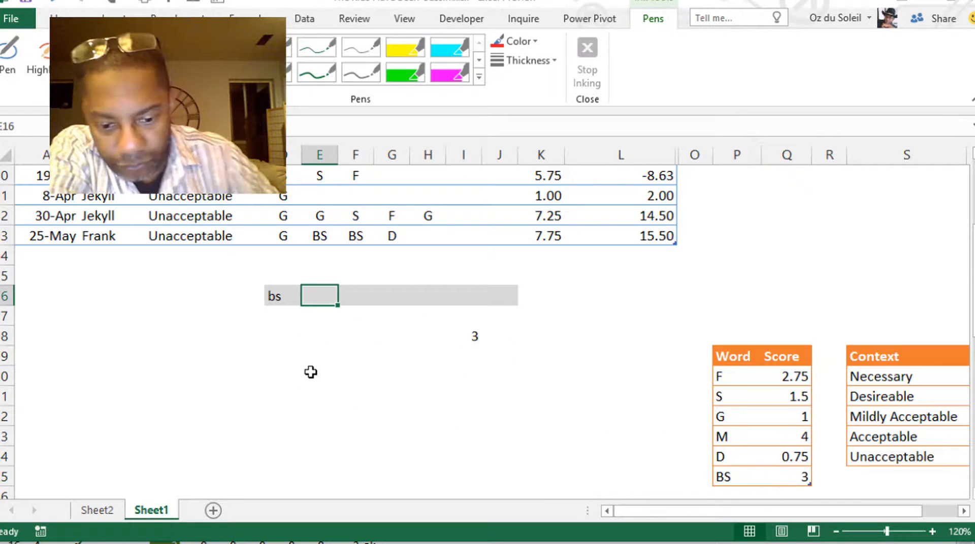
type("g")
key("Return")
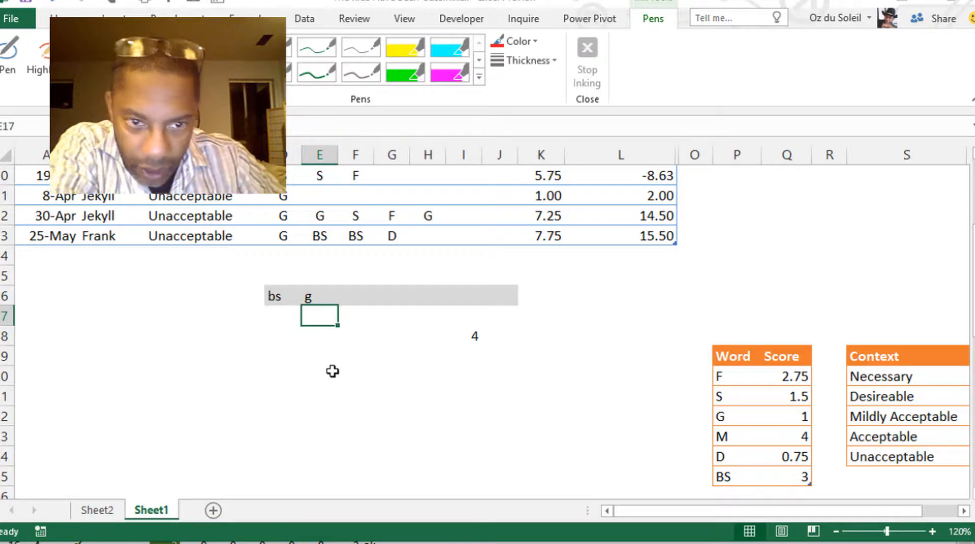
left_click(271, 296)
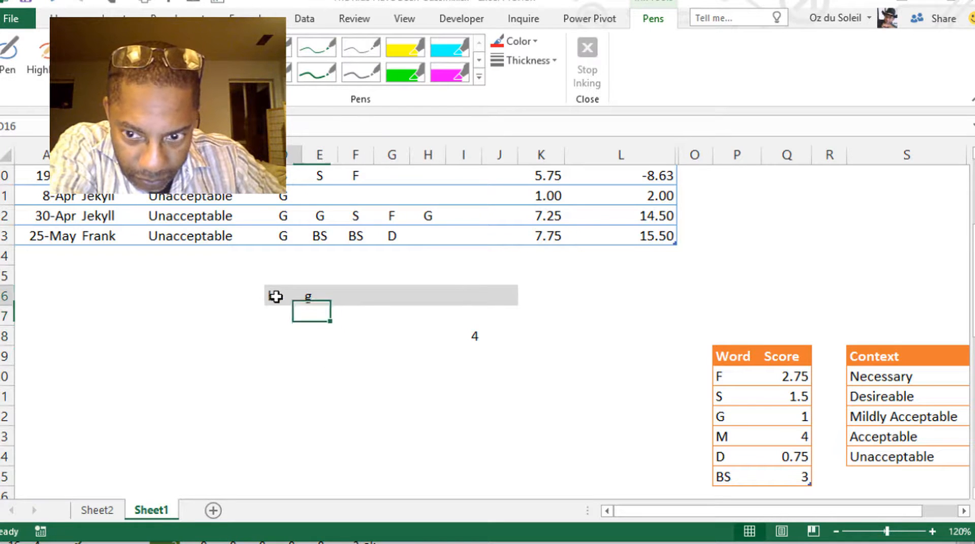
left_click(787, 477)
left_click(782, 417)
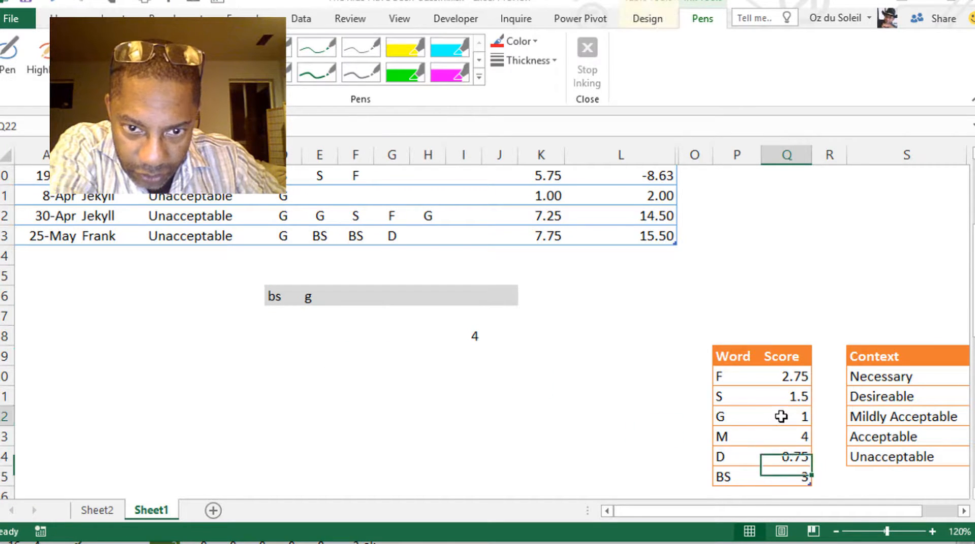
left_click(487, 338)
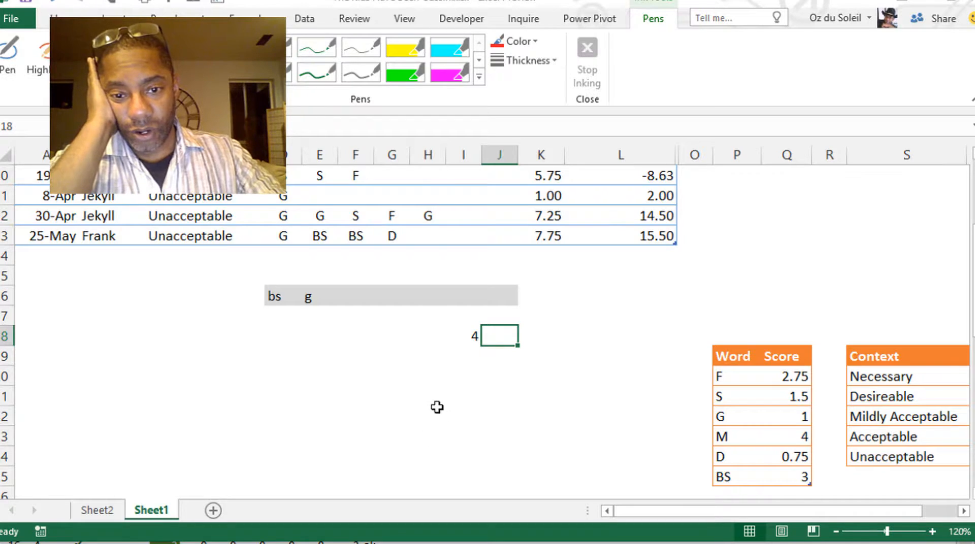
Start a summary area beside the main table with the headers Child in Q5 and TOTAL in R5.
scroll(777, 260, "up", 3)
left_click(777, 259)
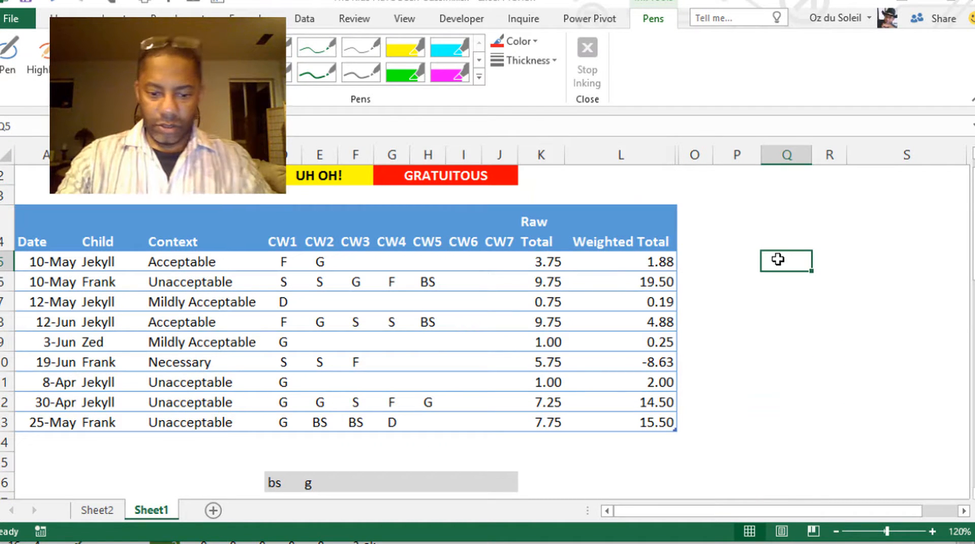
type("CW")
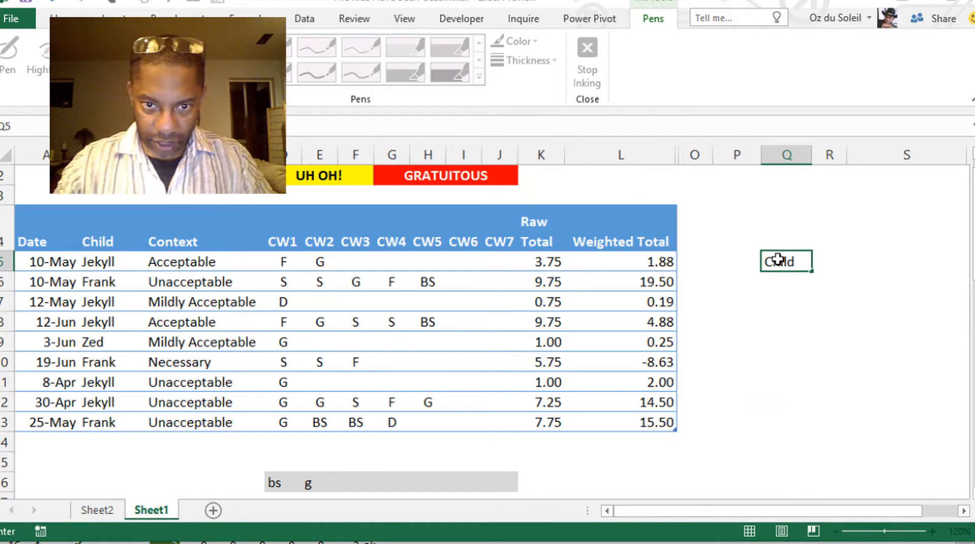
key("Tab")
type("TOTAL")
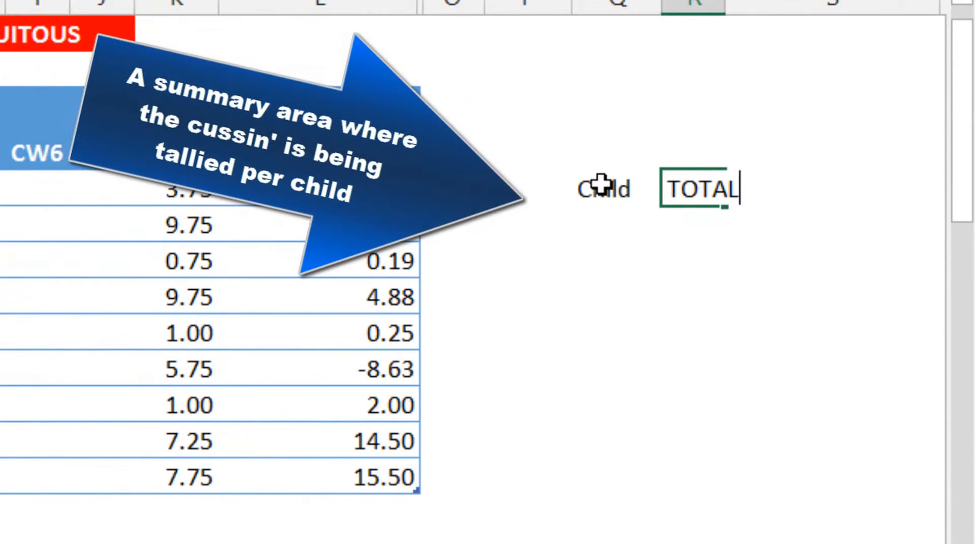
key("Return")
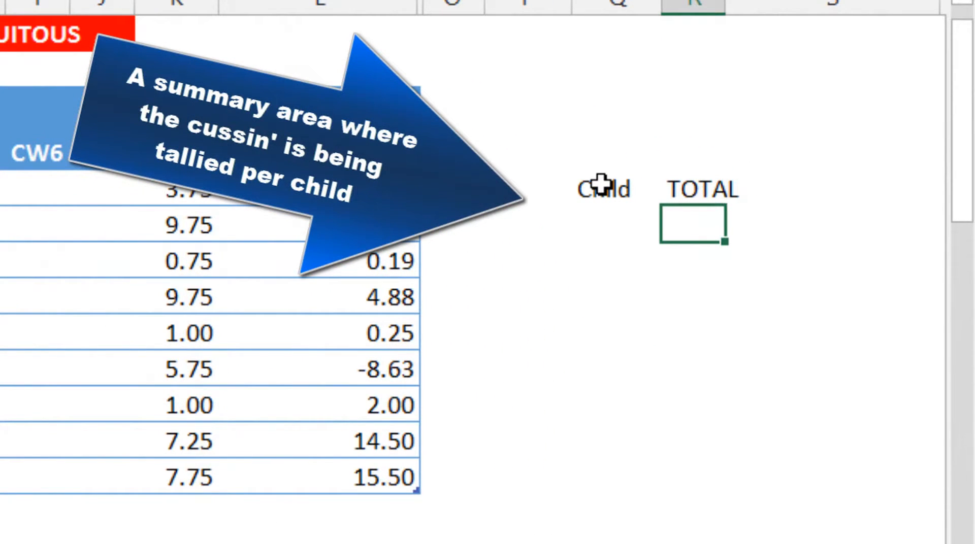
List the three children's names from the main table under the Child header in Q6 to Q8.
left_click(598, 213)
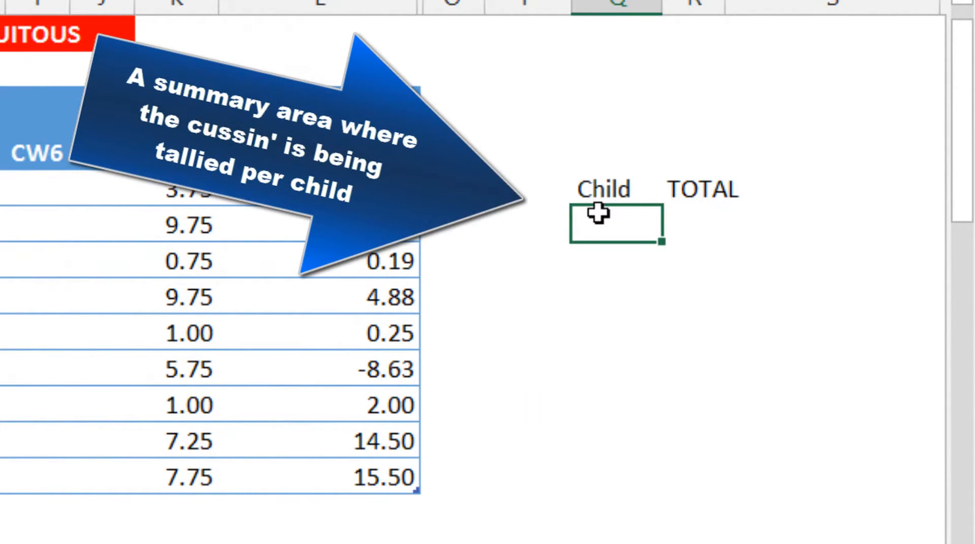
type("Jek")
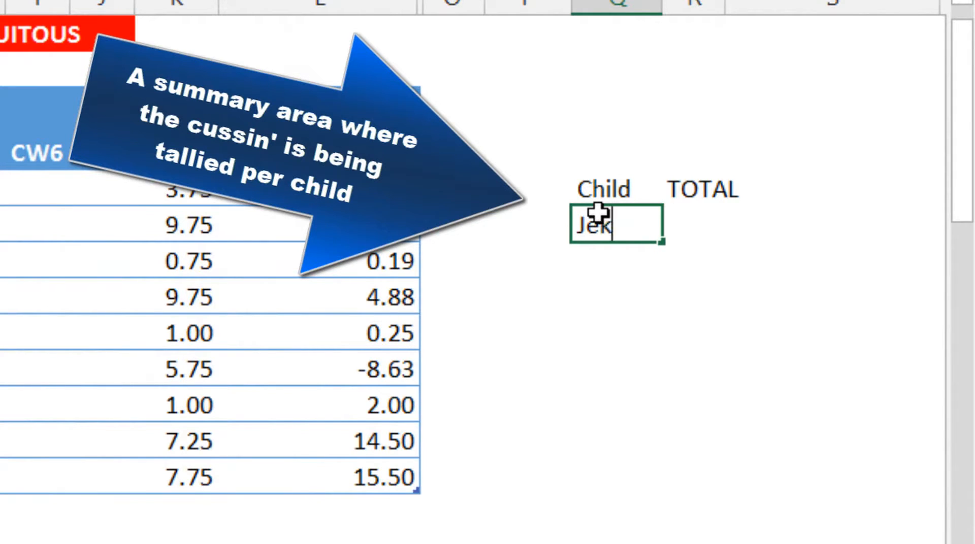
type("yll")
key("Return")
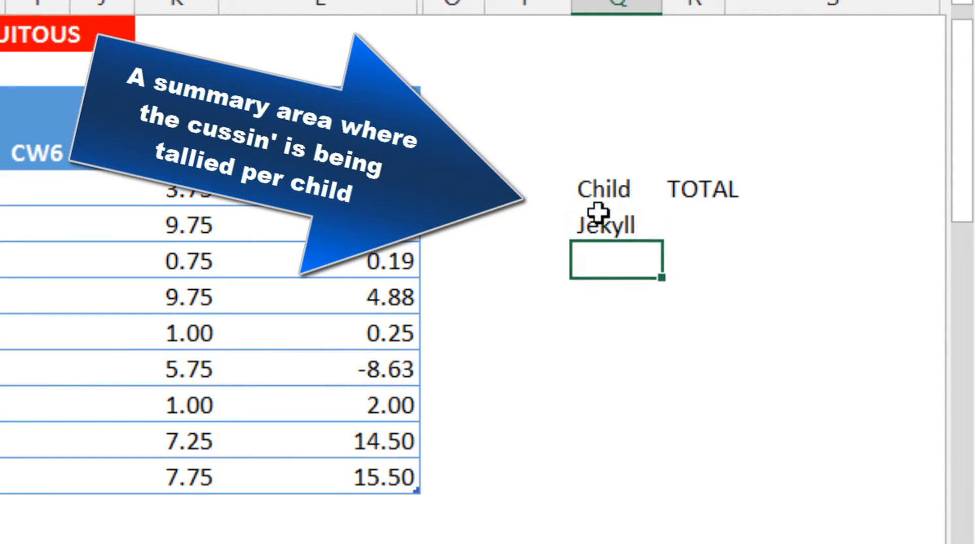
type("Zed")
key("Return")
type("Fra")
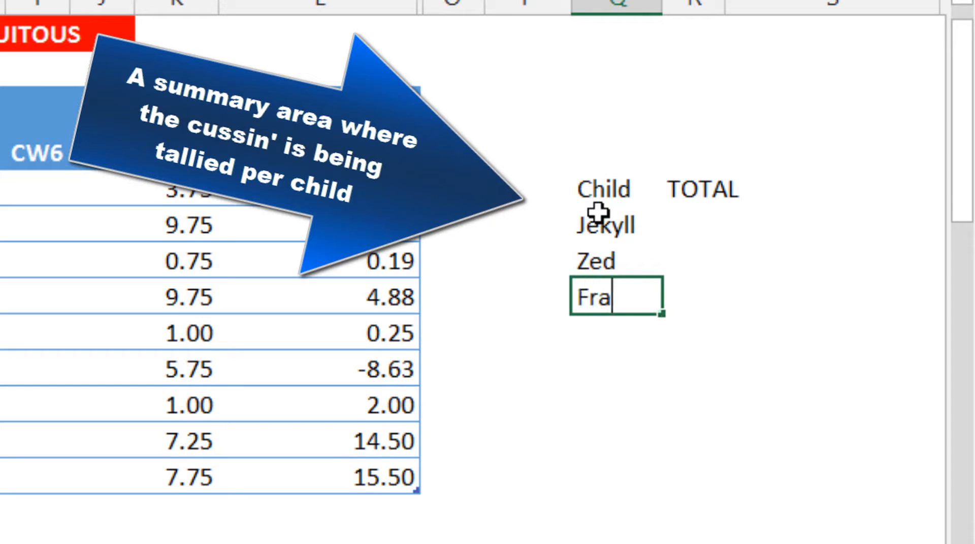
type("nk")
key("Tab")
Total each child's raw scores in R6:R8 with =SUMIF(Table1[Child],Q6,Table1[Raw Total]) in R6, filled down to R8.
key("Up")
key("Up")
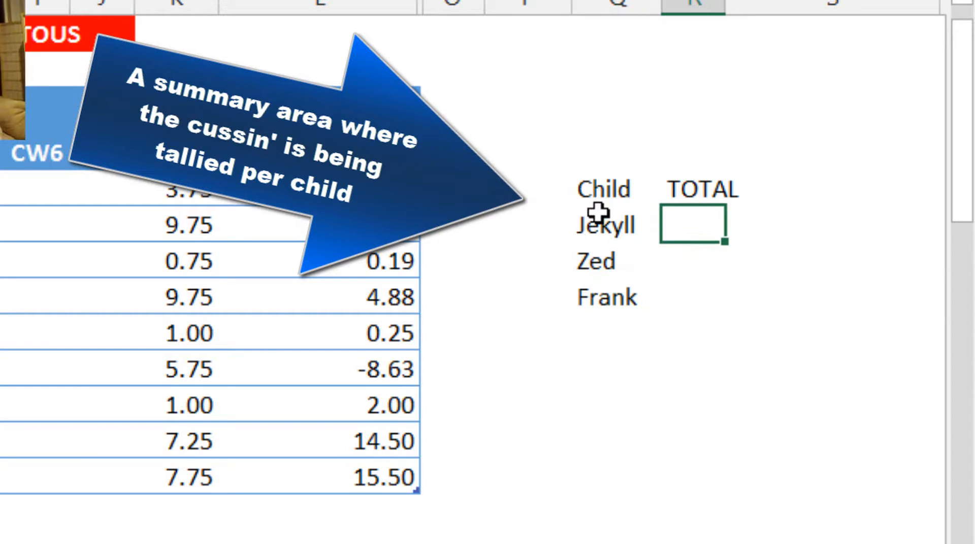
type("=su")
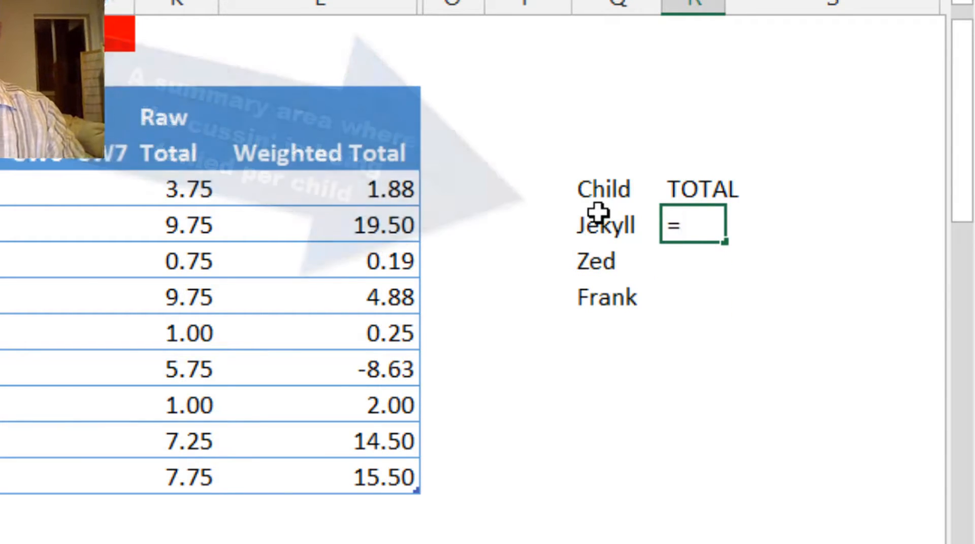
type("mif(")
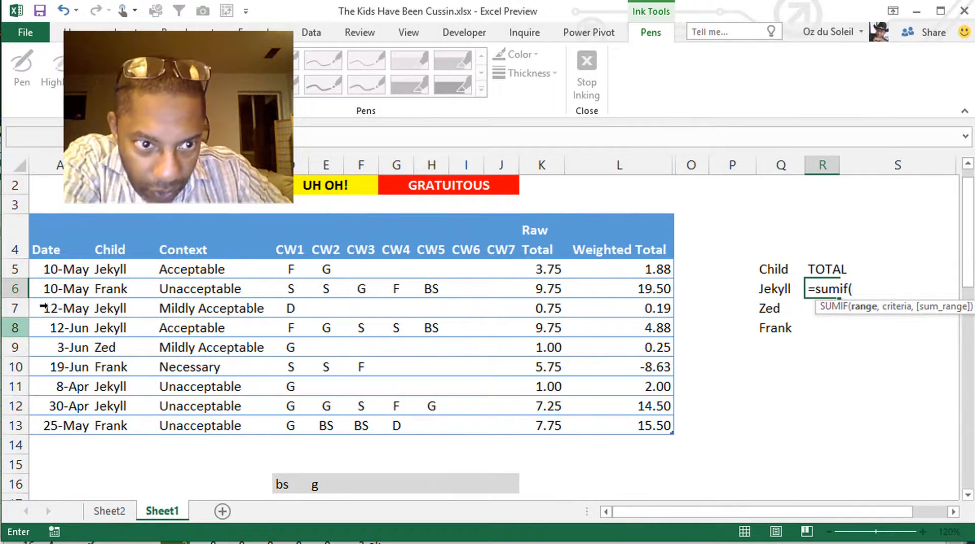
left_click_drag(111, 267, 124, 421)
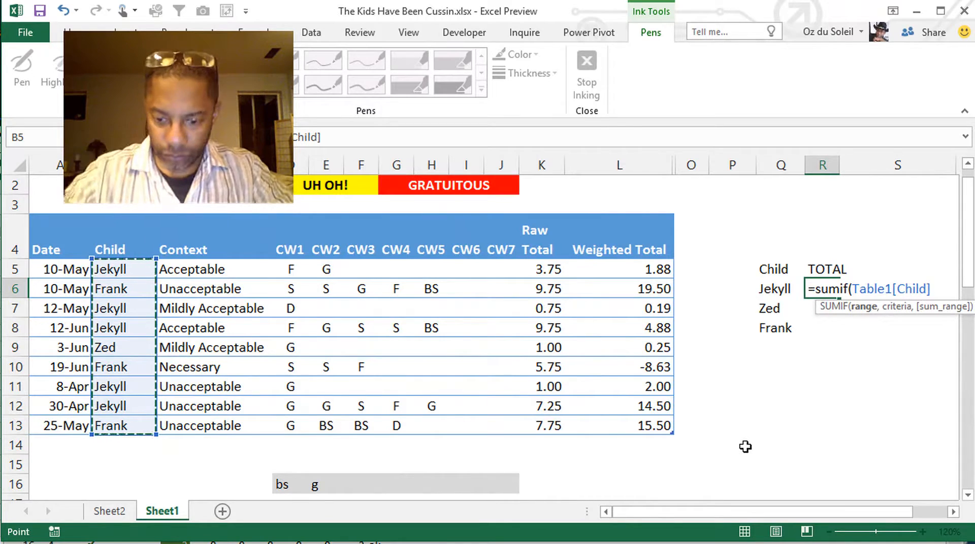
type(",")
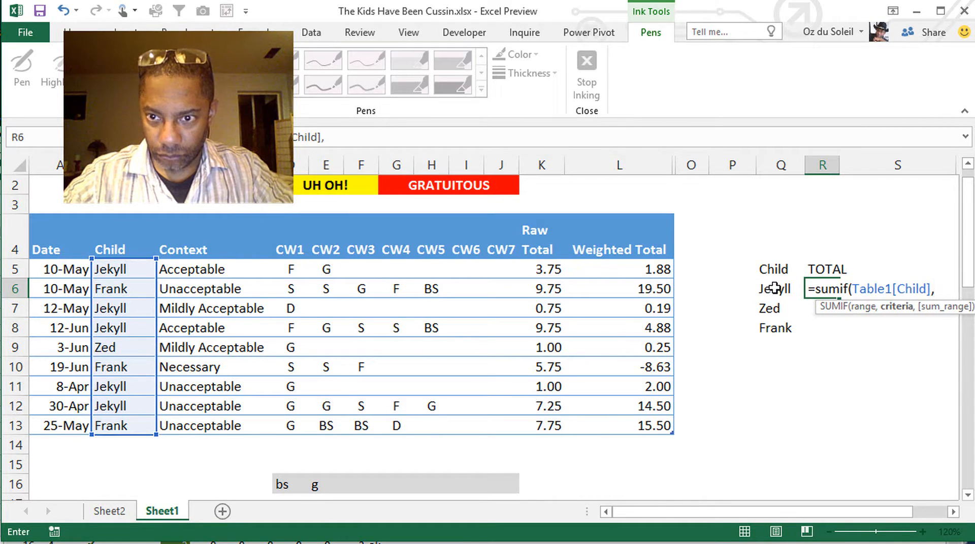
left_click(768, 282)
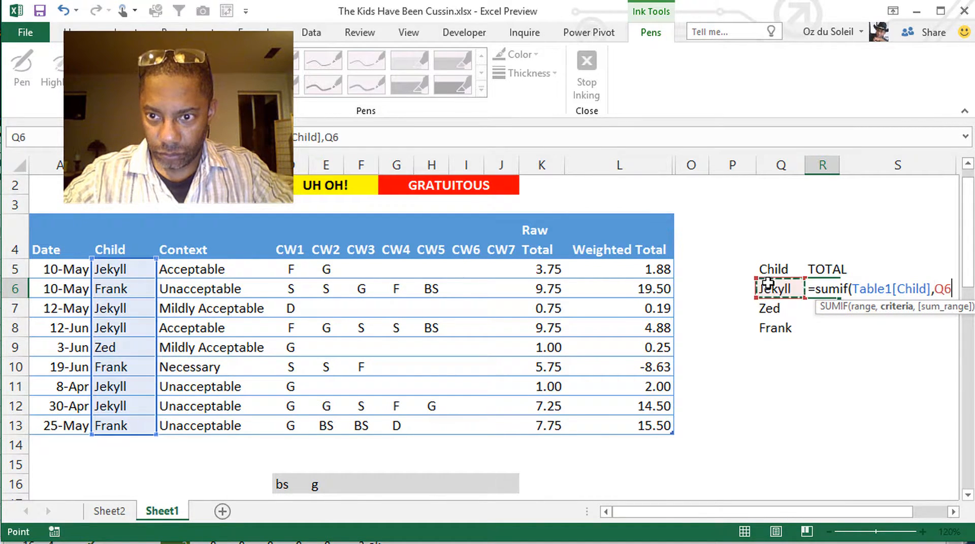
type(",")
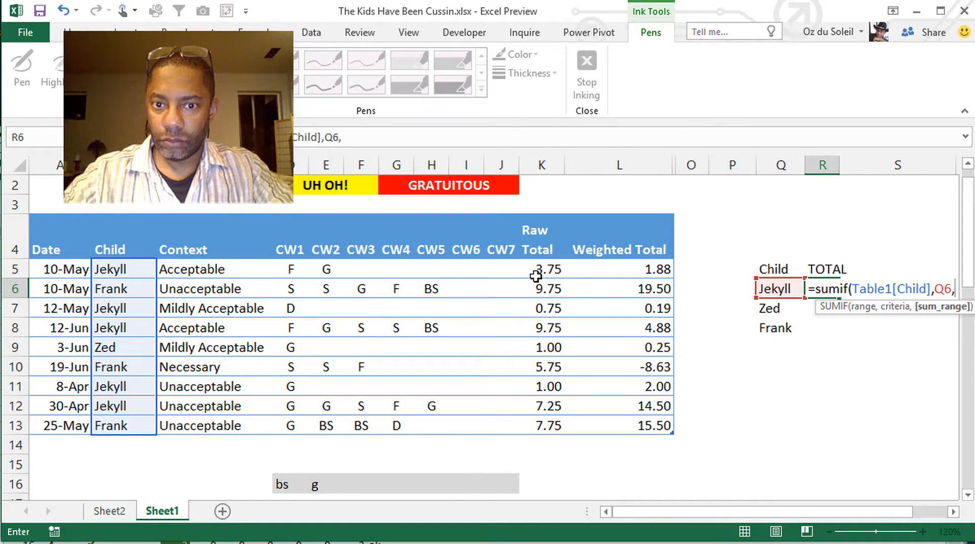
left_click_drag(535, 266, 537, 430)
key("Return")
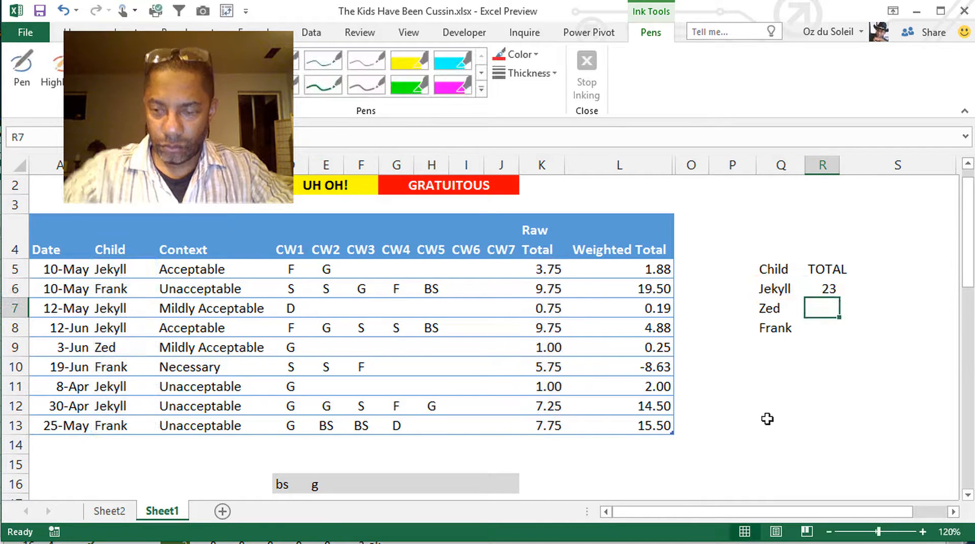
left_click(817, 290)
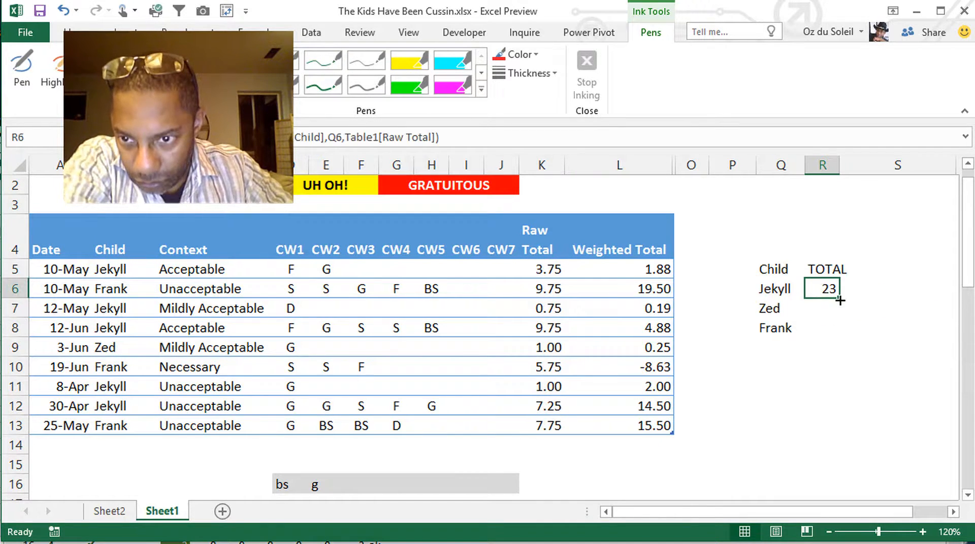
left_click_drag(840, 302, 835, 332)
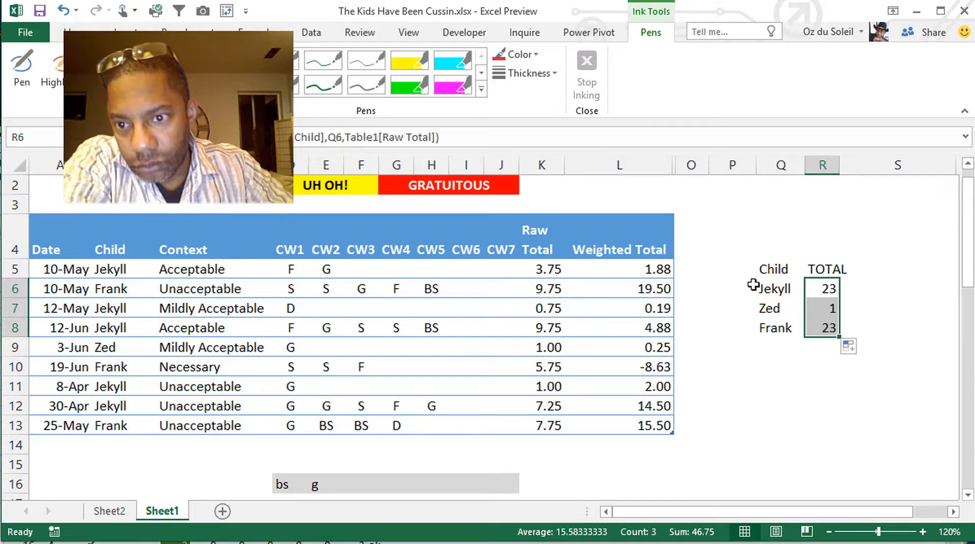
Convert the summary range Q5:R8 into a table with Child and TOTAL as its headers.
left_click(763, 269)
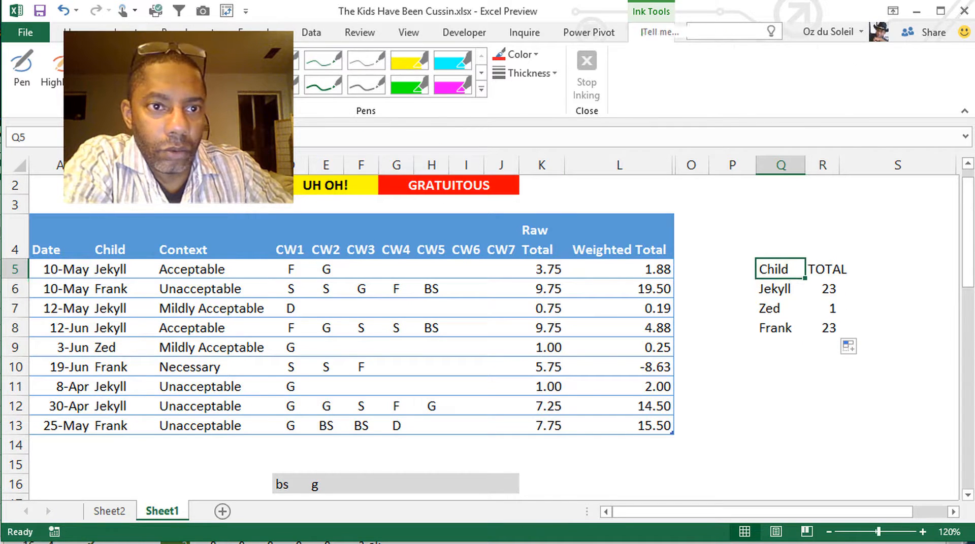
key("alt+n")
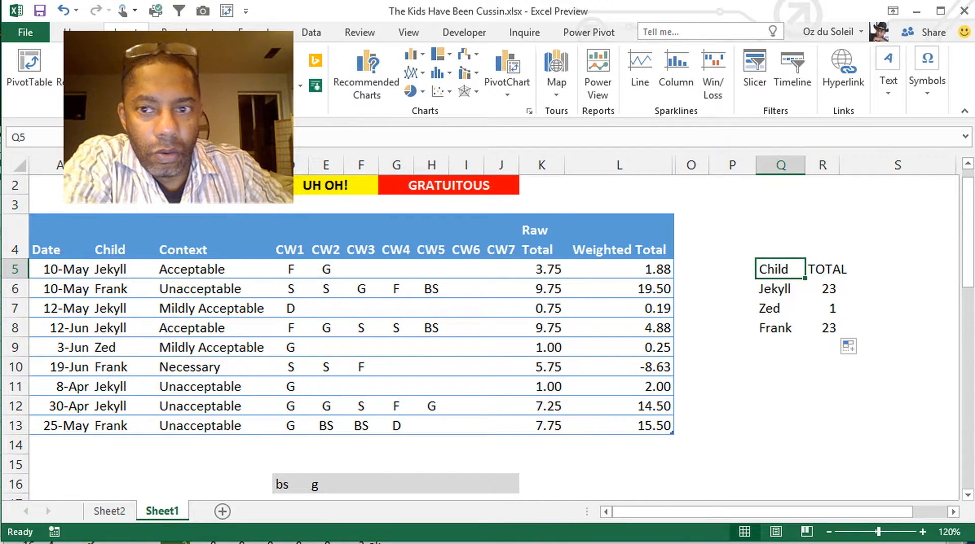
key("ctrl+t")
left_click(701, 192)
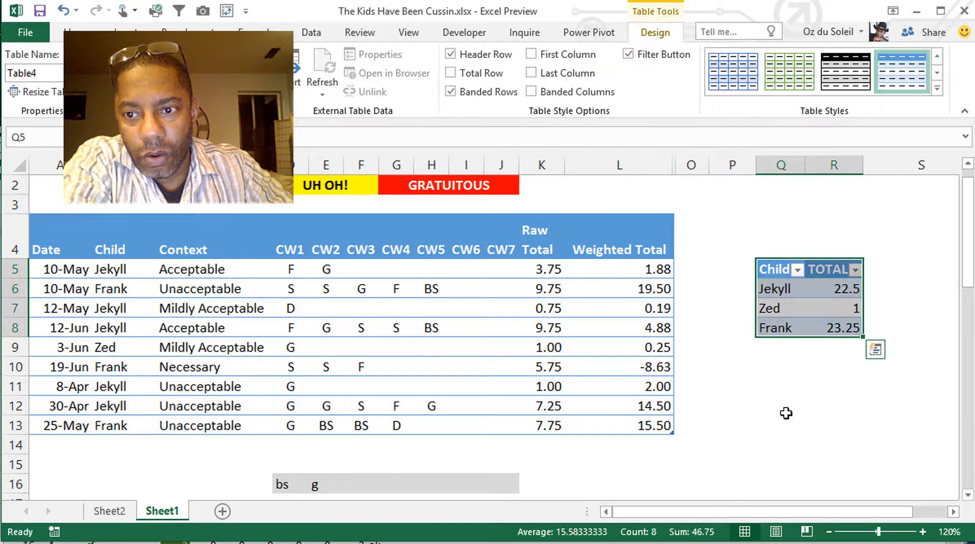
left_click(855, 406)
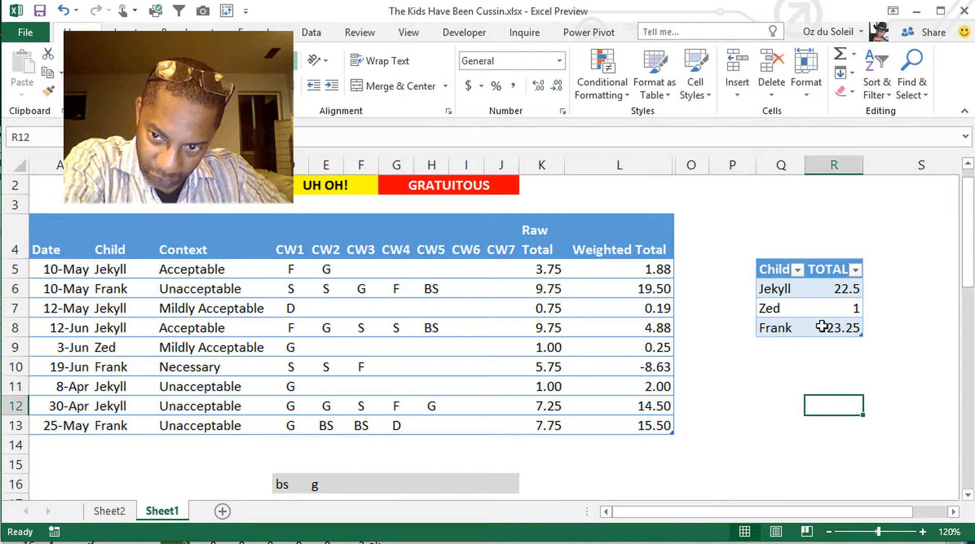
Add a row 14 entry to the main table dated 22-Jun for the child listed in Q7, with context Acceptable.
left_click(48, 446)
scroll(133, 342, "down", 2)
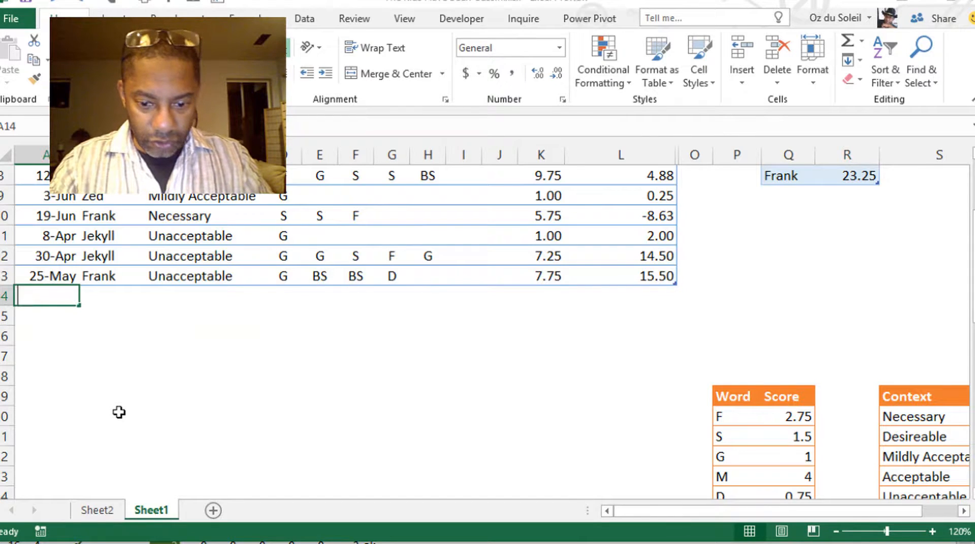
type("22jun")
key("Tab")
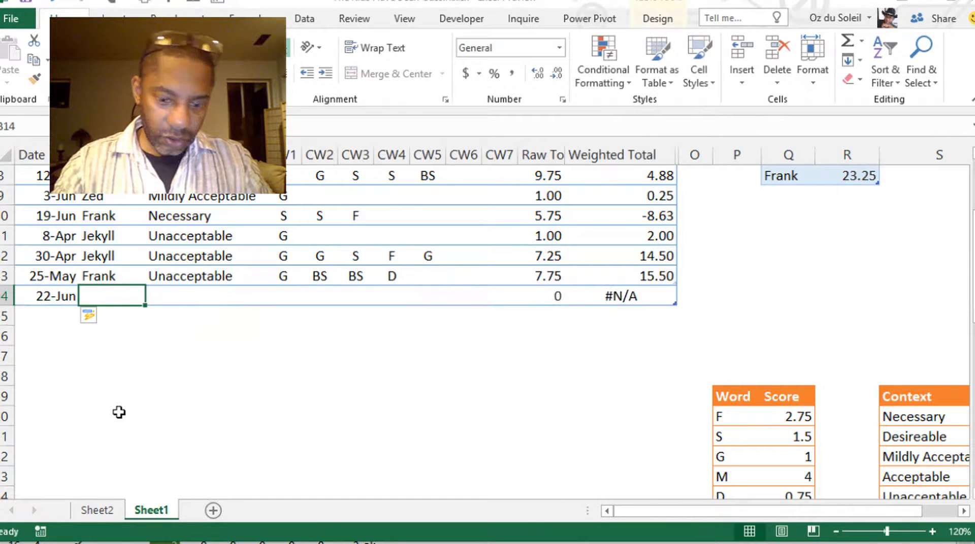
type("Zed")
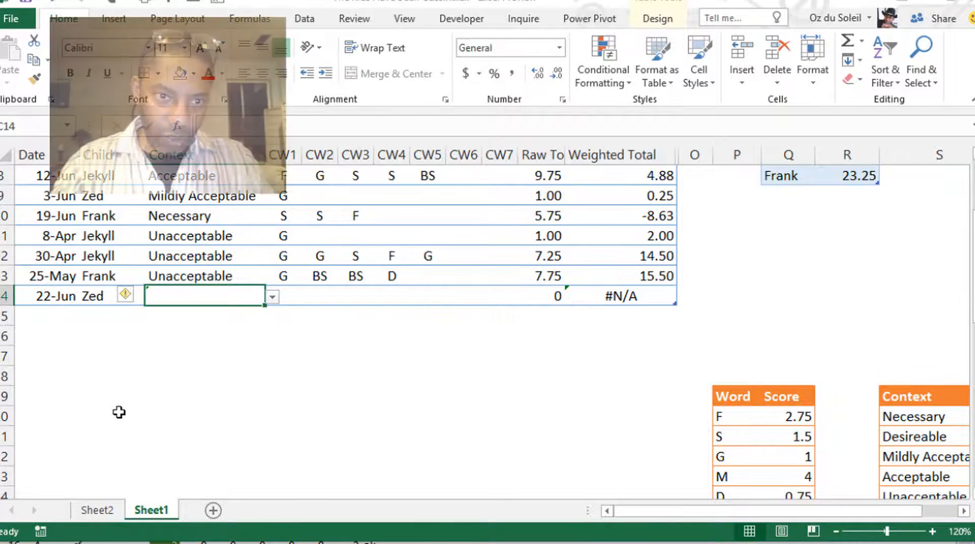
left_click(272, 297)
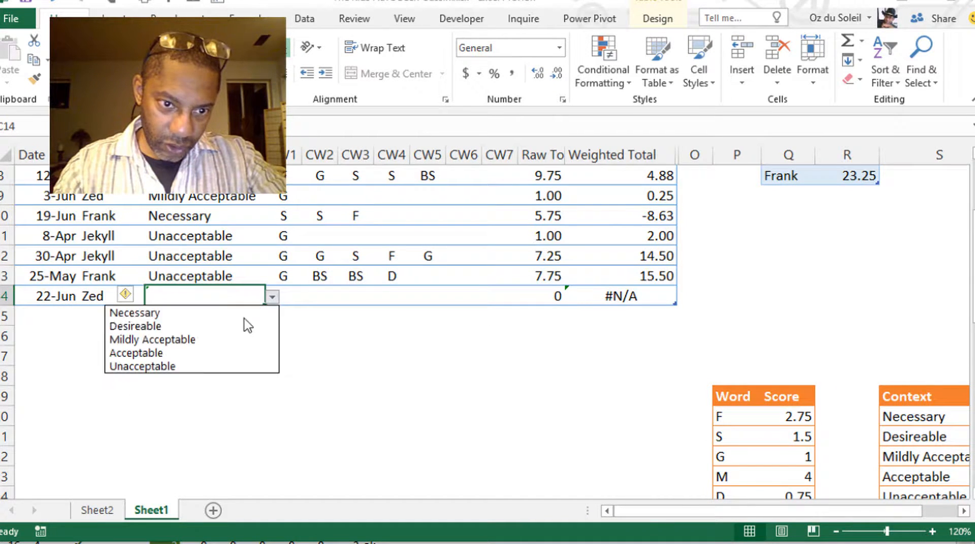
left_click(169, 358)
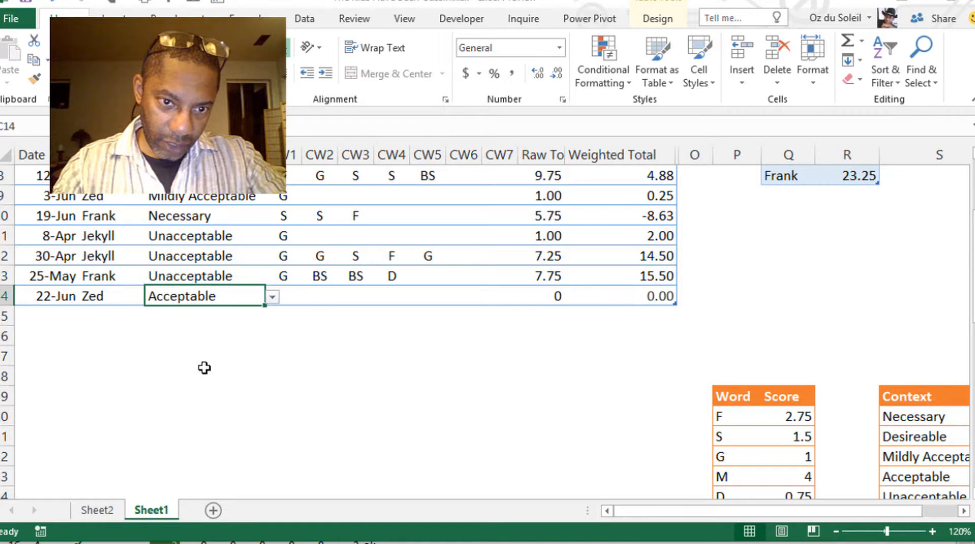
Enter BS, M and G as CW1 to CW3 in row 14 and check the row's Weighted Total formula.
left_click(285, 297)
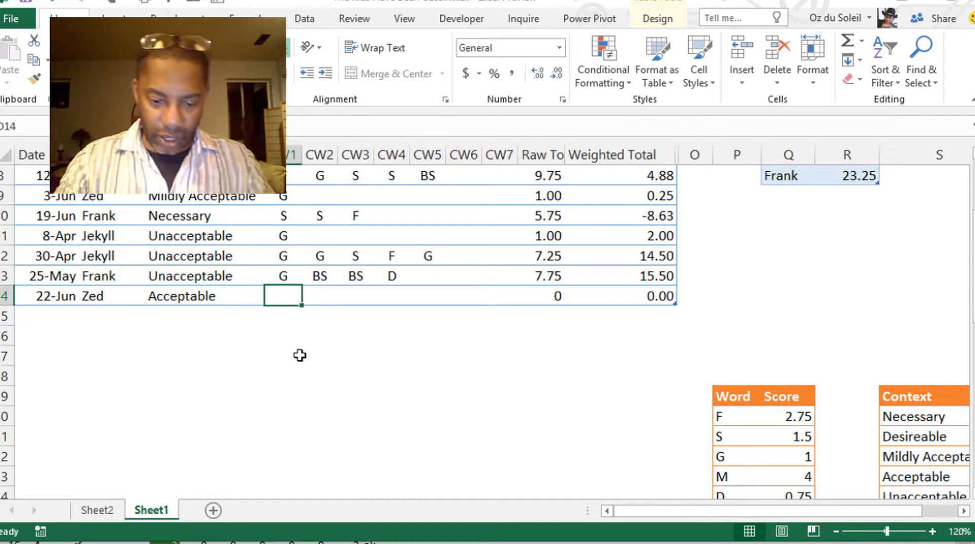
type("BS")
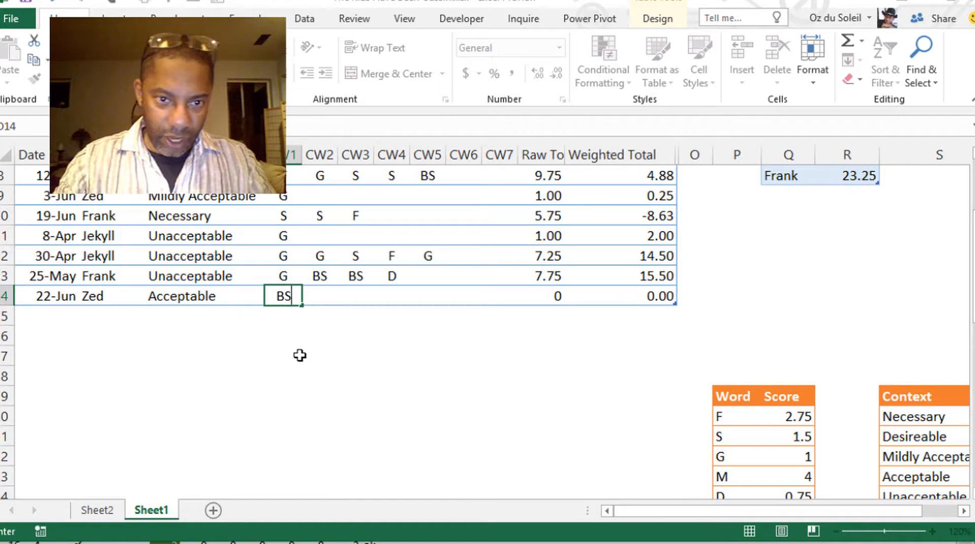
key("Tab")
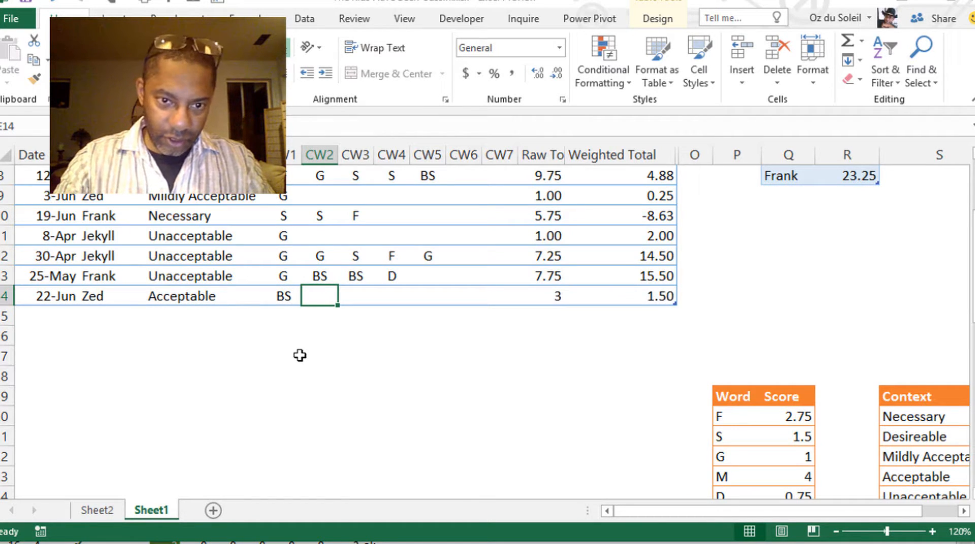
type("M")
key("Tab")
type("G")
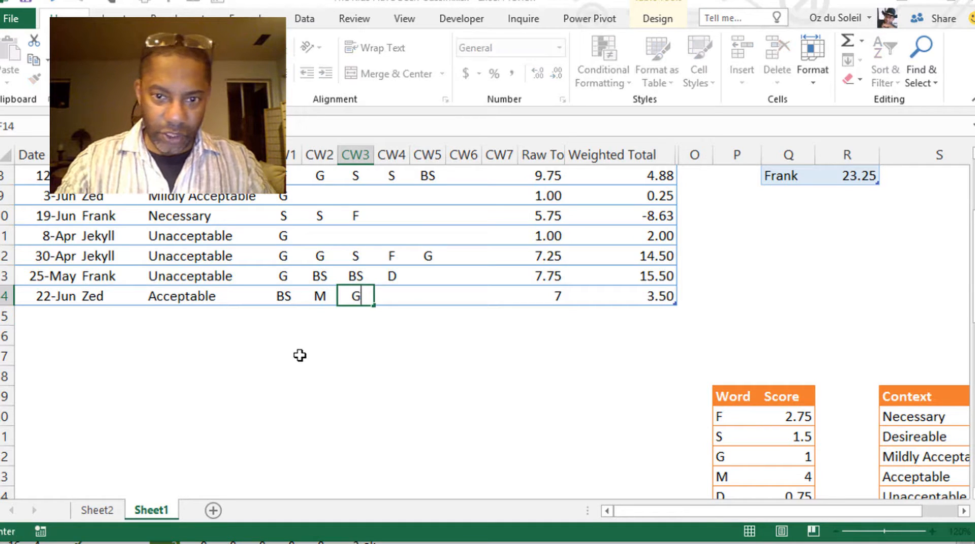
key("Return")
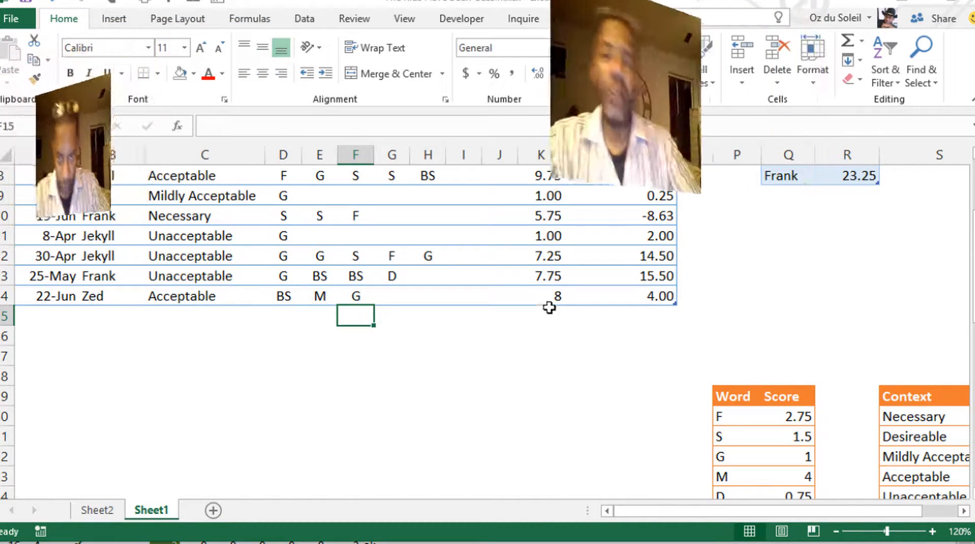
left_click(620, 296)
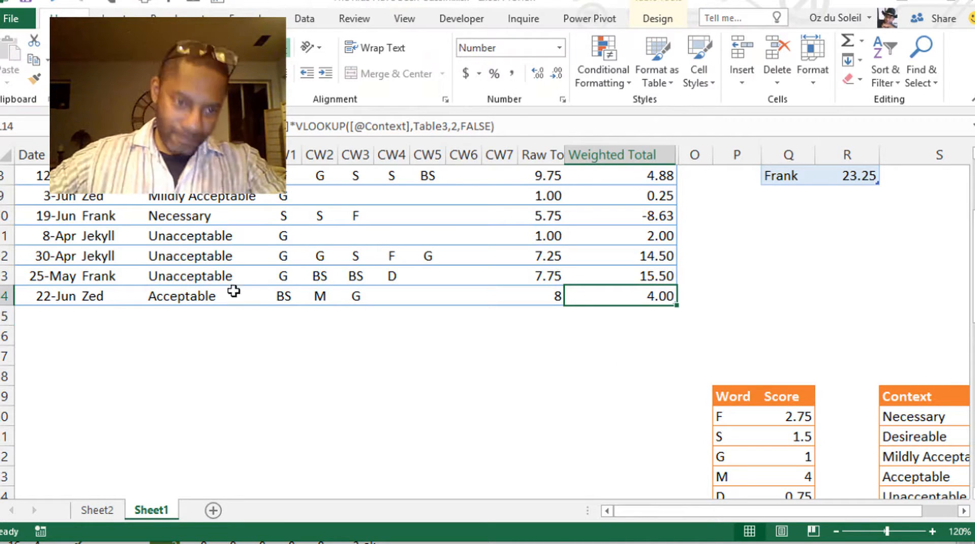
Add a row 15 entry dated 22-Jun for the child listed in Q8, with context Unacceptable and PIM as CW1.
left_click(29, 314)
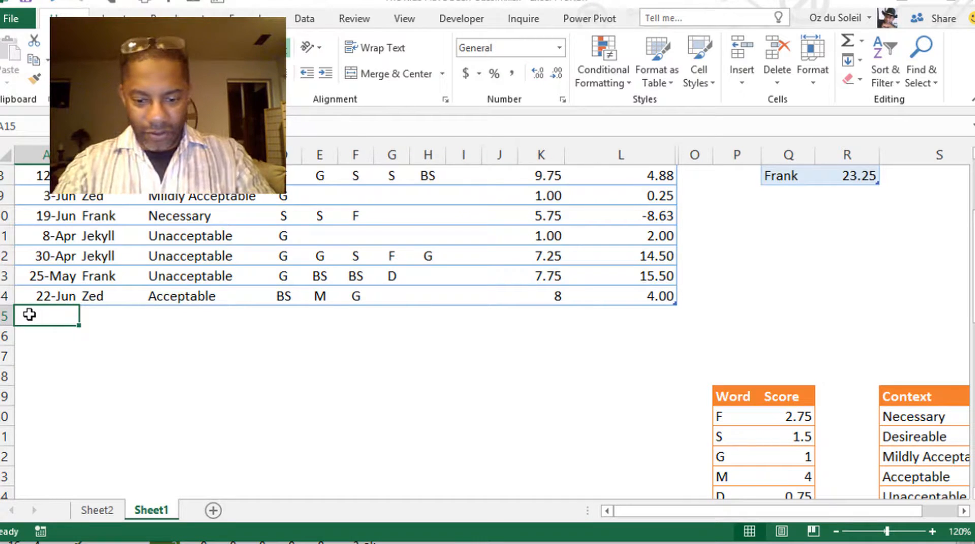
type("23-Jun")
key("Tab")
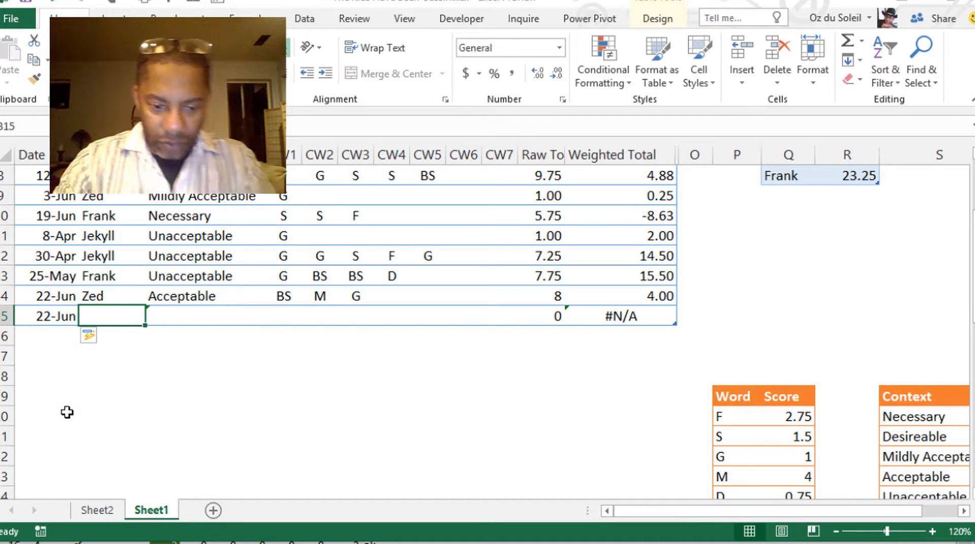
type("F")
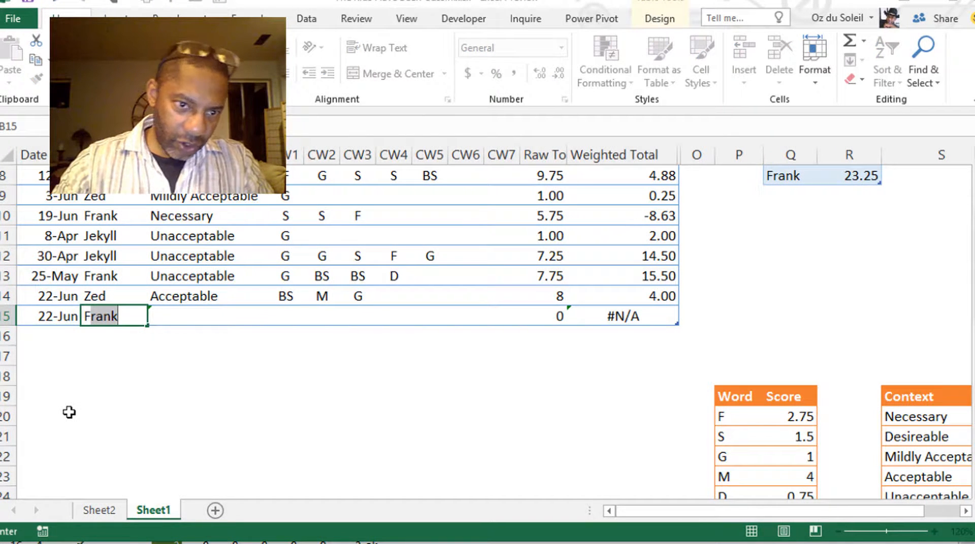
key("Tab")
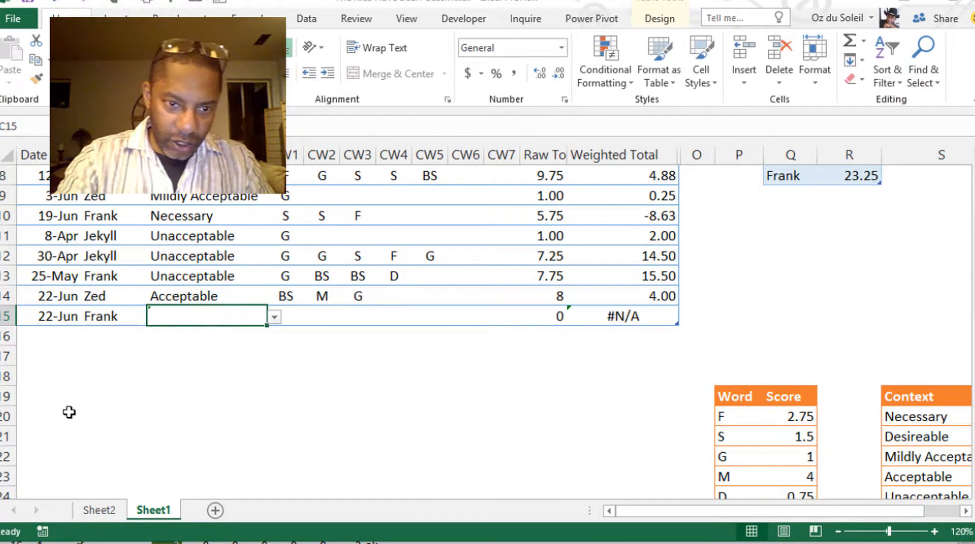
type("u")
key("Tab")
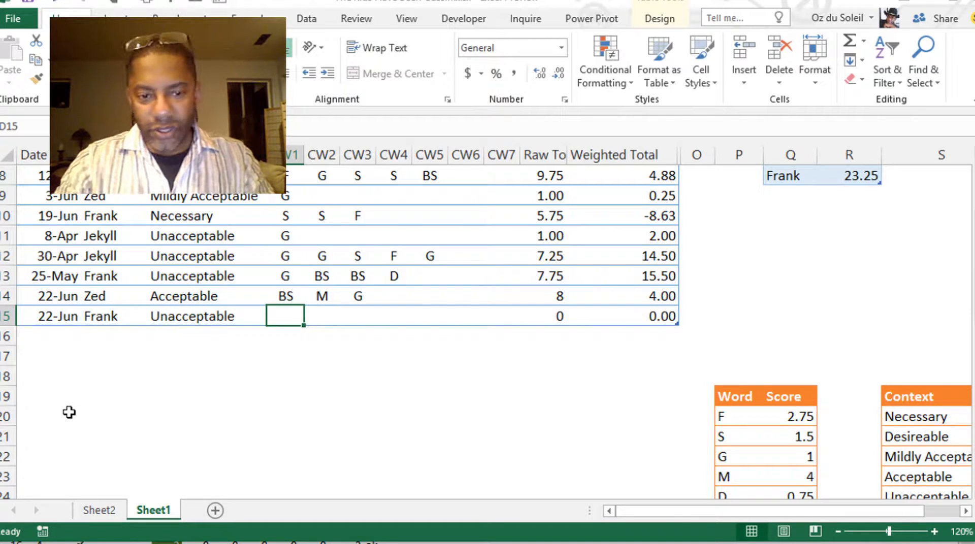
type("PIM")
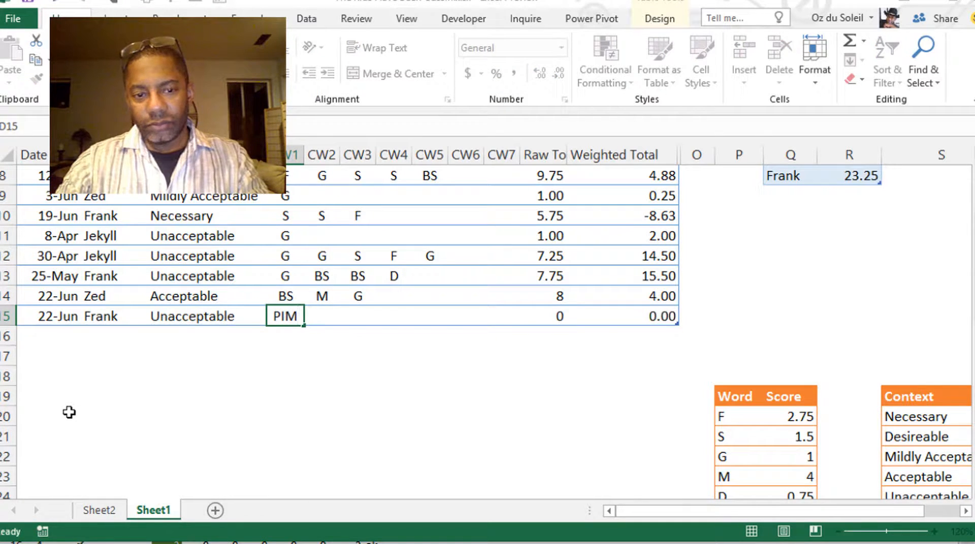
key("Tab")
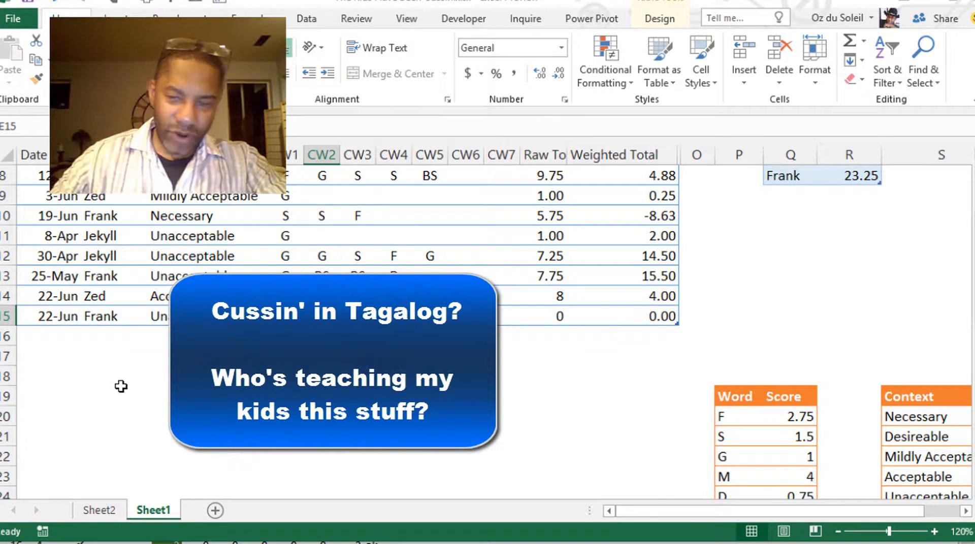
Add the word PIM with a score of 3.25 in a new row below BS in the Word/Score table.
scroll(121, 387, "down", 2)
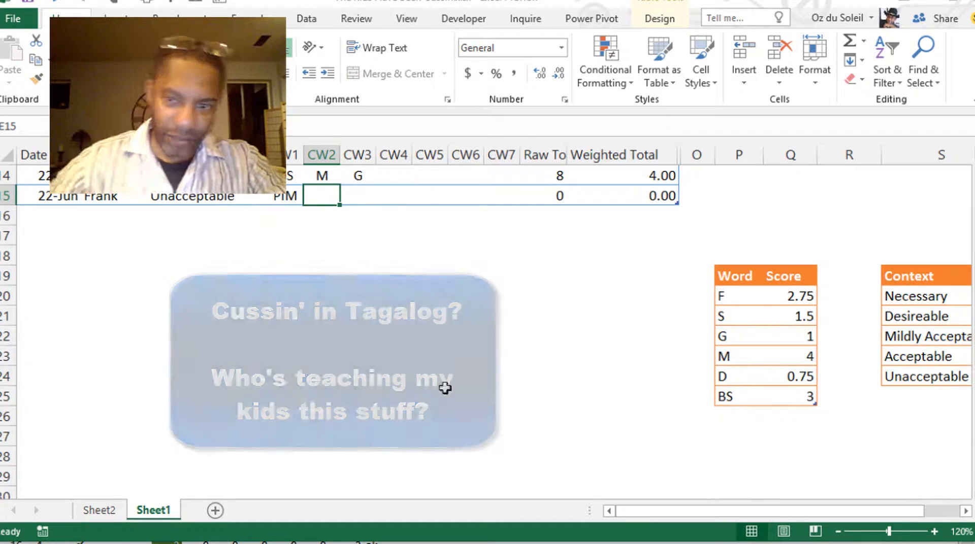
left_click(727, 412)
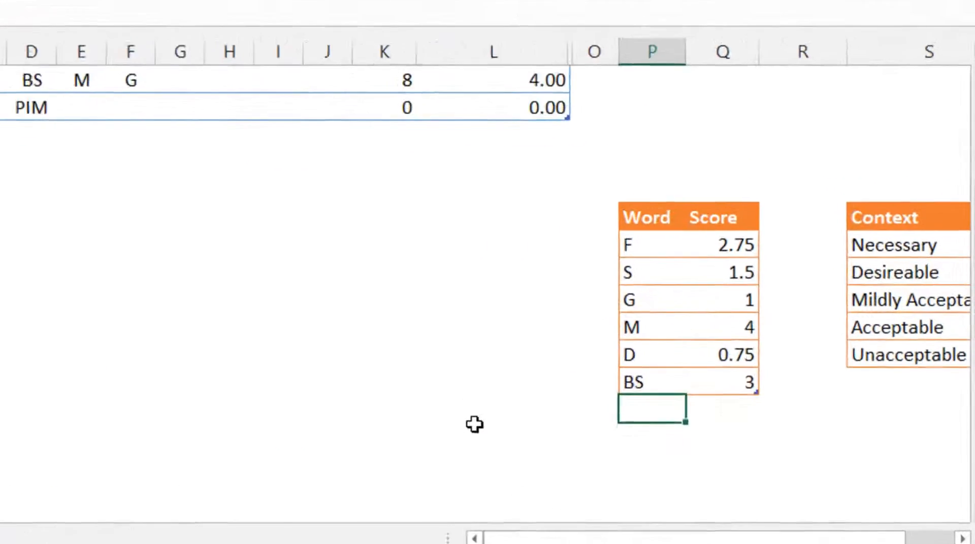
type("PIM")
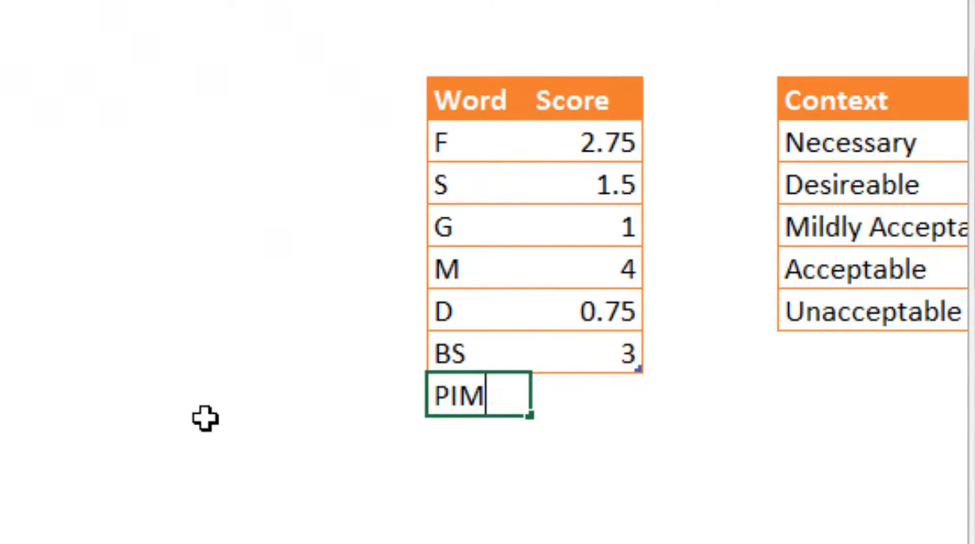
key("Tab")
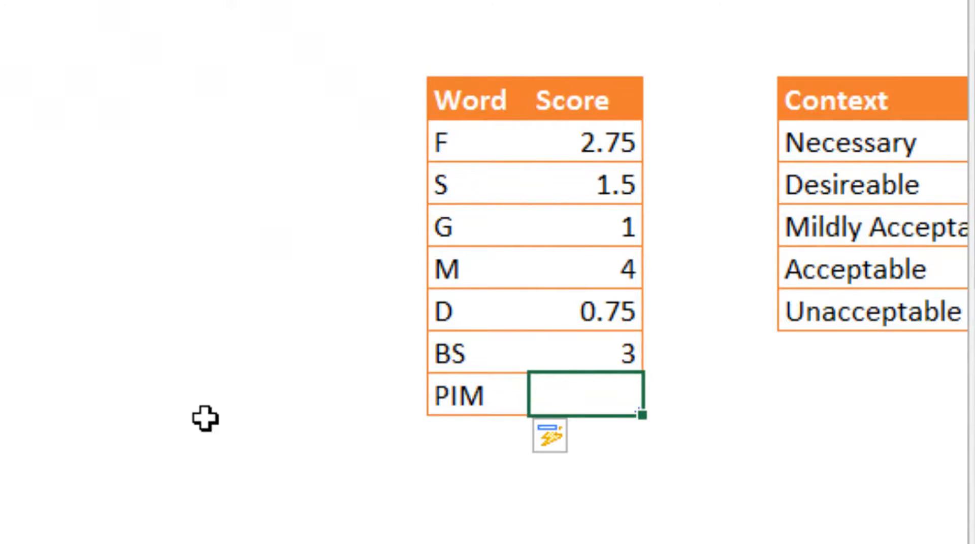
type("3")
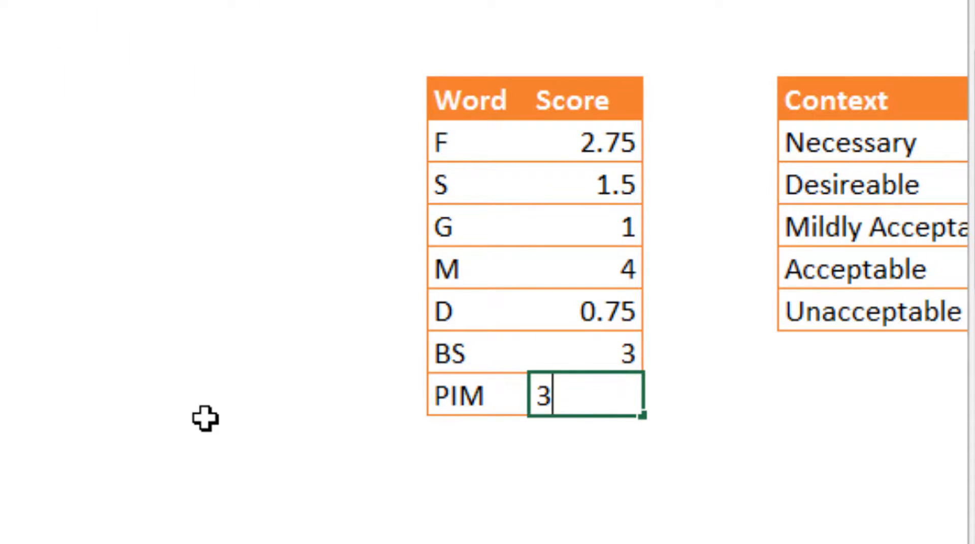
type(".25")
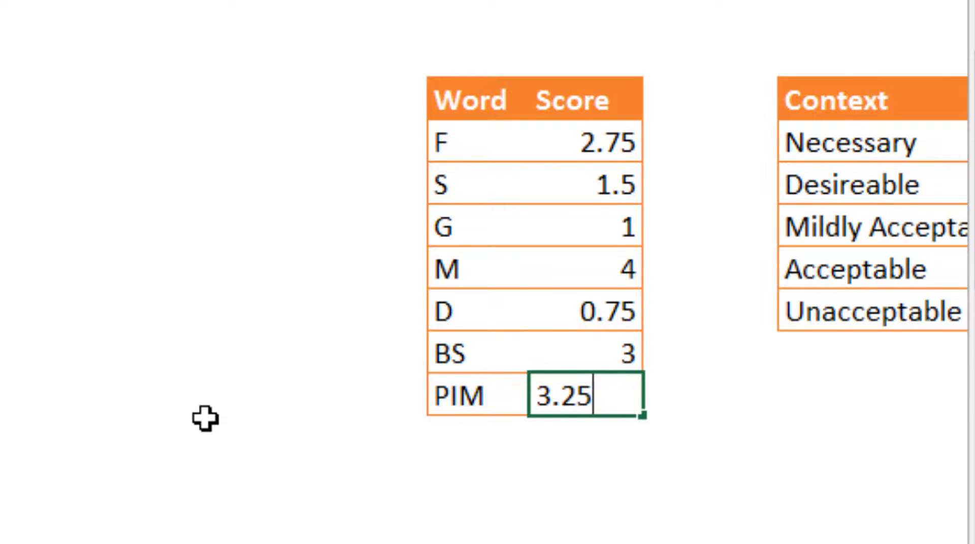
key("Return")
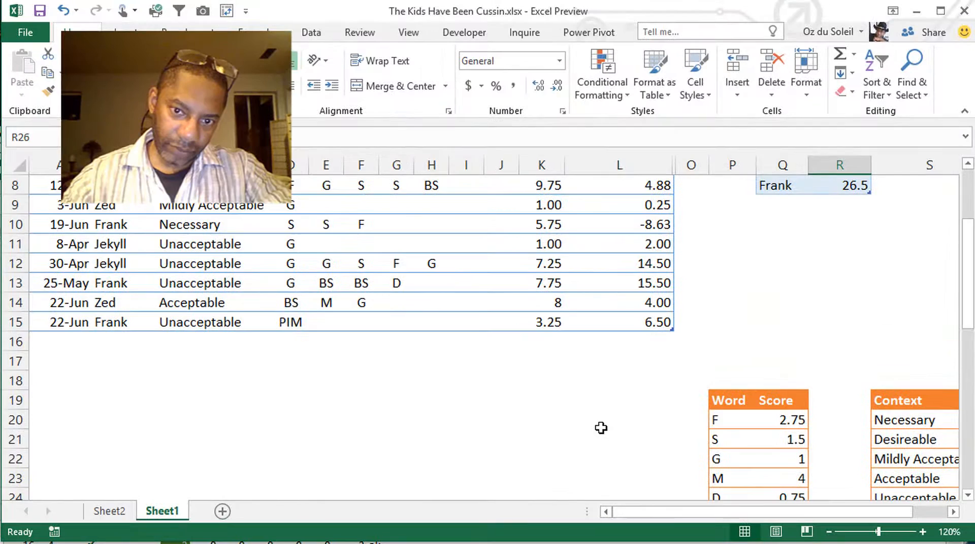
scroll(601, 428, "up", 1)
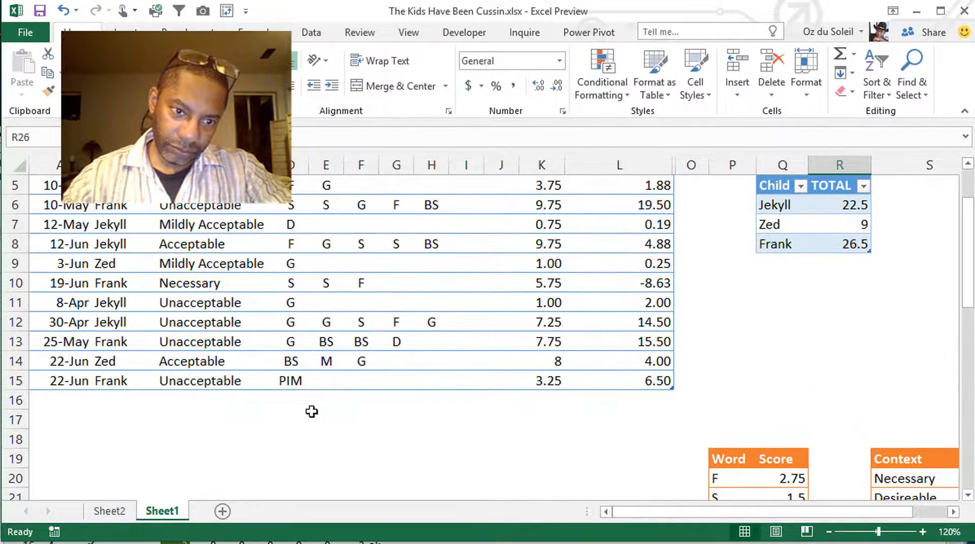